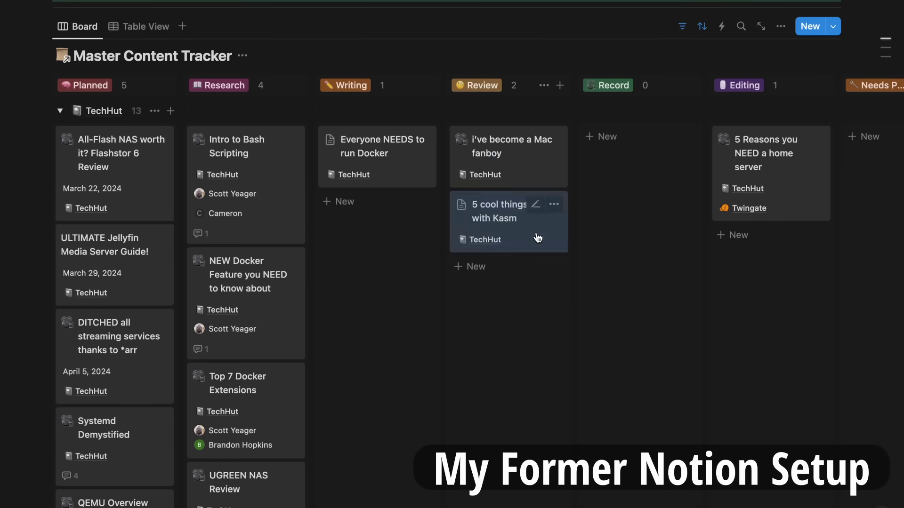
Move the Kasm card out of Review and the Mac fanboy card into Record, then peek at it
{"action": "left_click_drag", "start_coordinate": [630, 214], "coordinate": [620, 207]}
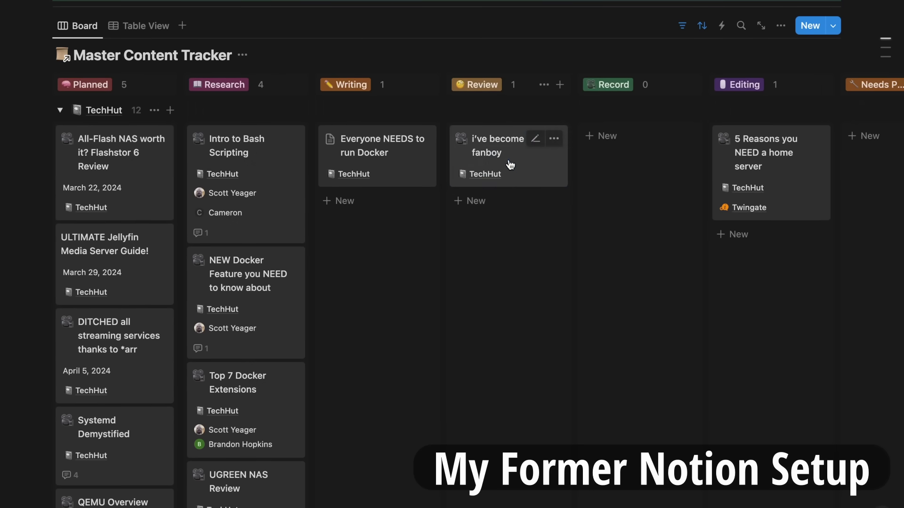
{"action": "left_click_drag", "start_coordinate": [626, 151], "coordinate": [626, 142]}
{"action": "left_click", "coordinate": [626, 142]}
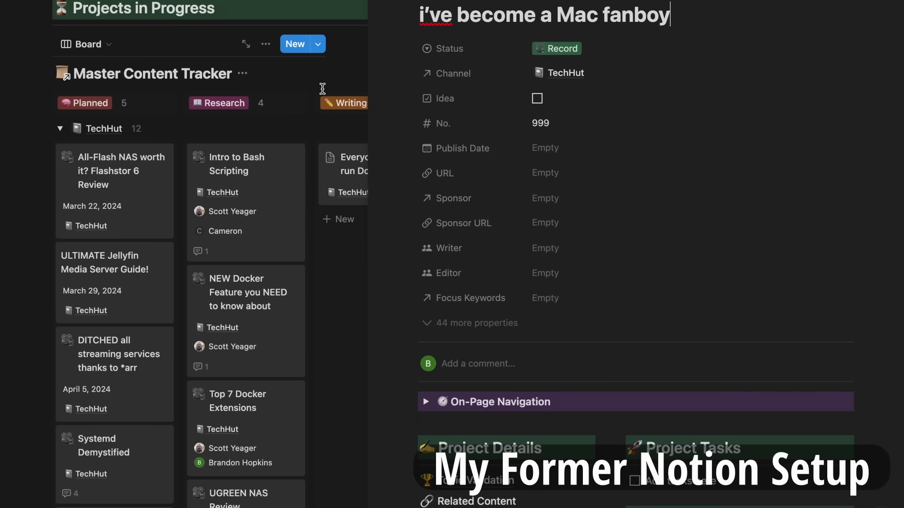
{"action": "left_click", "coordinate": [320, 141]}
{"action": "left_click", "coordinate": [292, 86]}
Scroll through the Notion page to reach the Validation View
{"action": "scroll", "coordinate": [516, 254], "scroll_direction": "down", "scroll_amount": 12}
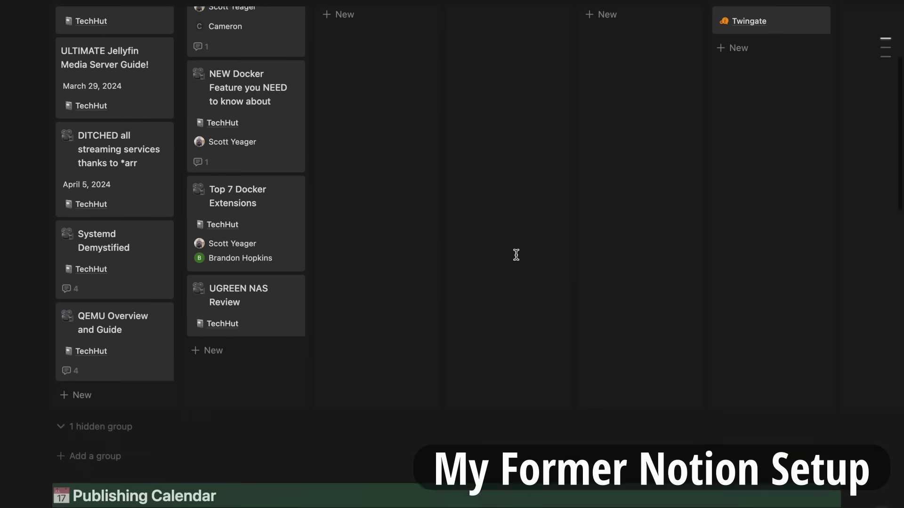
{"action": "scroll", "coordinate": [518, 259], "scroll_direction": "down", "scroll_amount": 15}
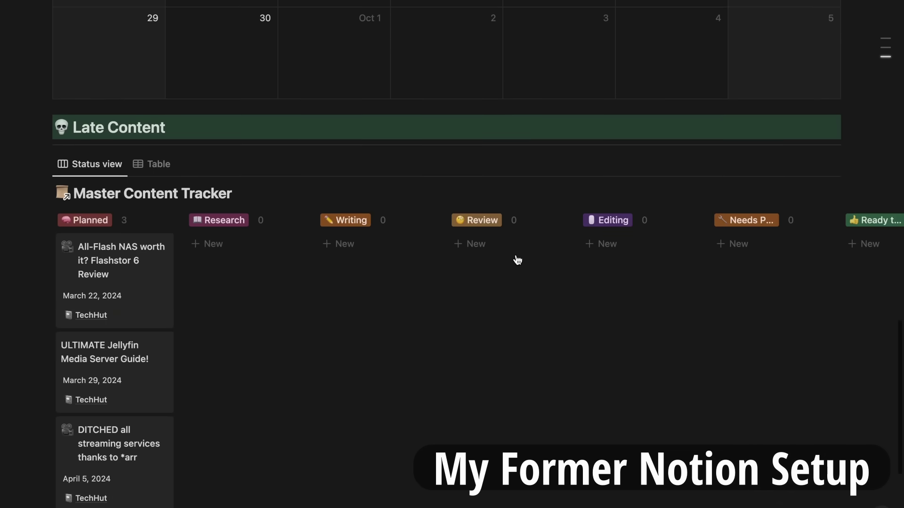
{"action": "scroll", "coordinate": [517, 254], "scroll_direction": "up", "scroll_amount": 20}
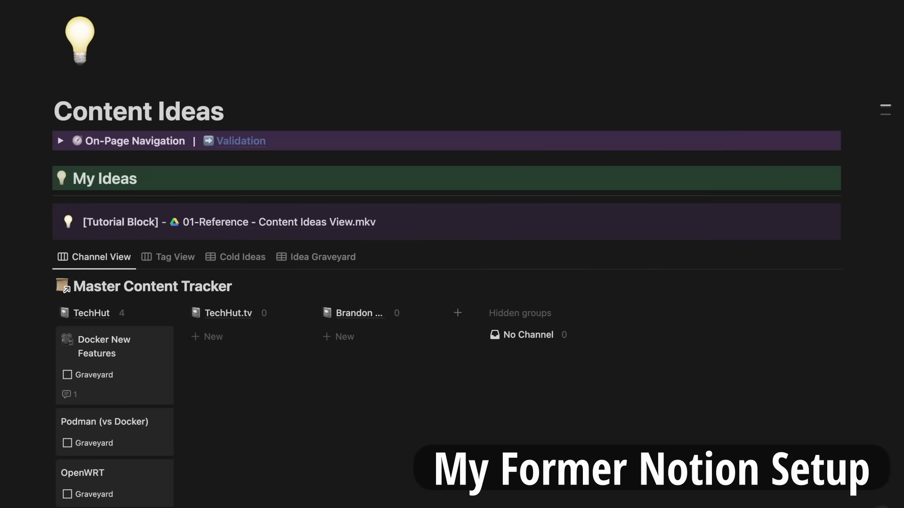
{"action": "scroll", "coordinate": [193, 341], "scroll_direction": "down", "scroll_amount": 5}
{"action": "scroll", "coordinate": [194, 340], "scroll_direction": "up", "scroll_amount": 2}
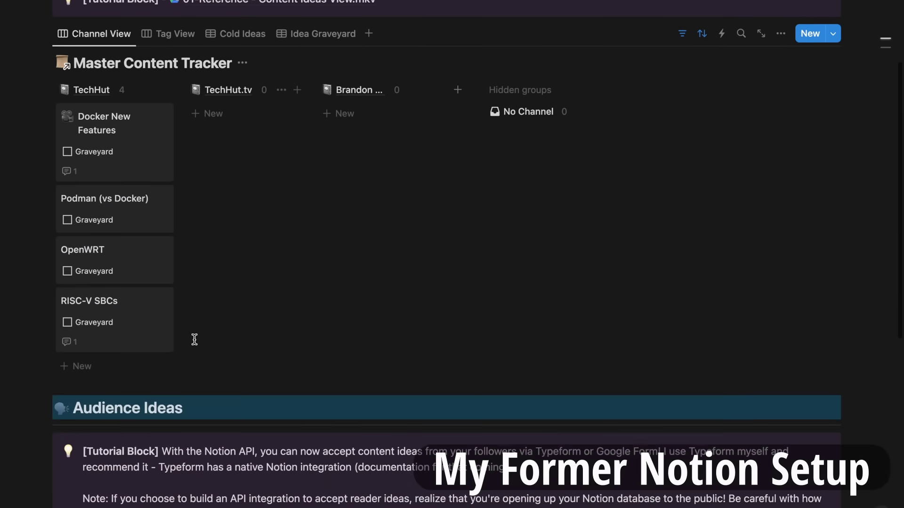
{"action": "scroll", "coordinate": [194, 340], "scroll_direction": "up", "scroll_amount": 6}
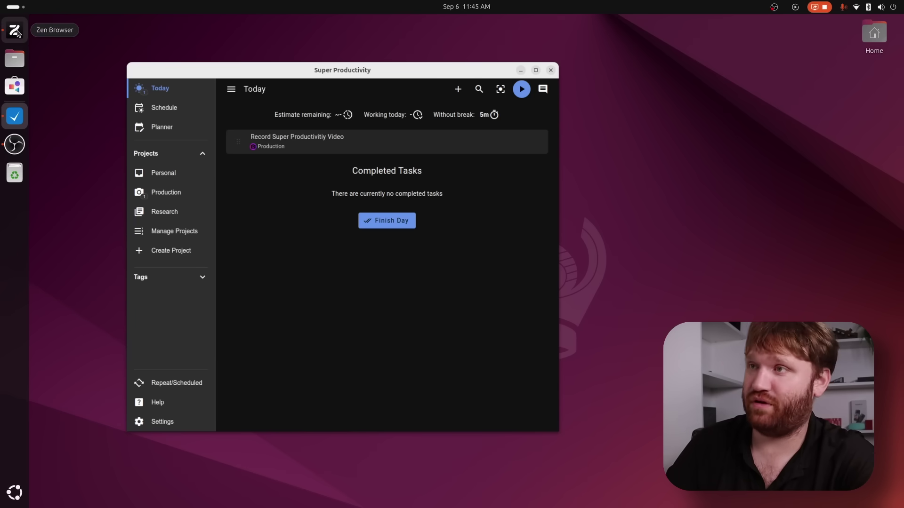
Bring up the browser showing Super Productivity's GitHub issues (176 open, 1,660 closed)
{"action": "left_click", "coordinate": [15, 31]}
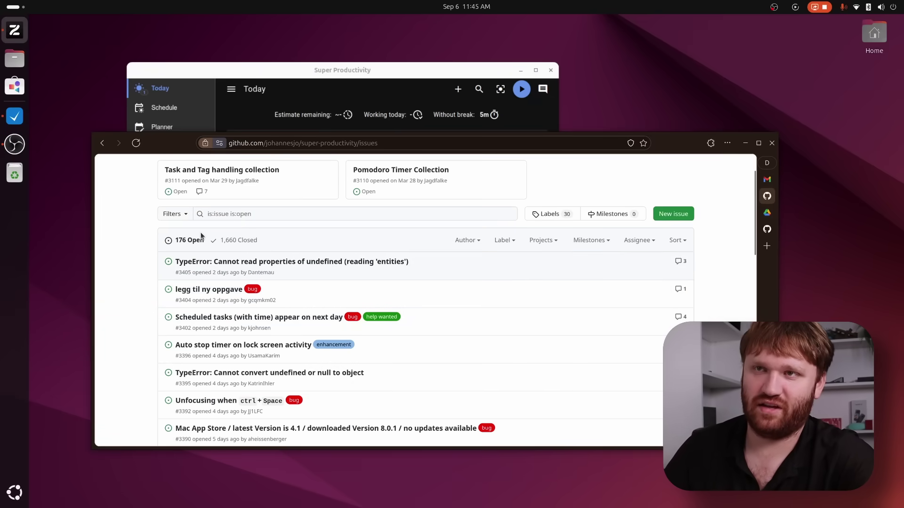
Open the super-productivity repo page, highlight parts of its About description, and scroll toward the README
{"action": "scroll", "coordinate": [201, 235], "scroll_direction": "up", "scroll_amount": 2}
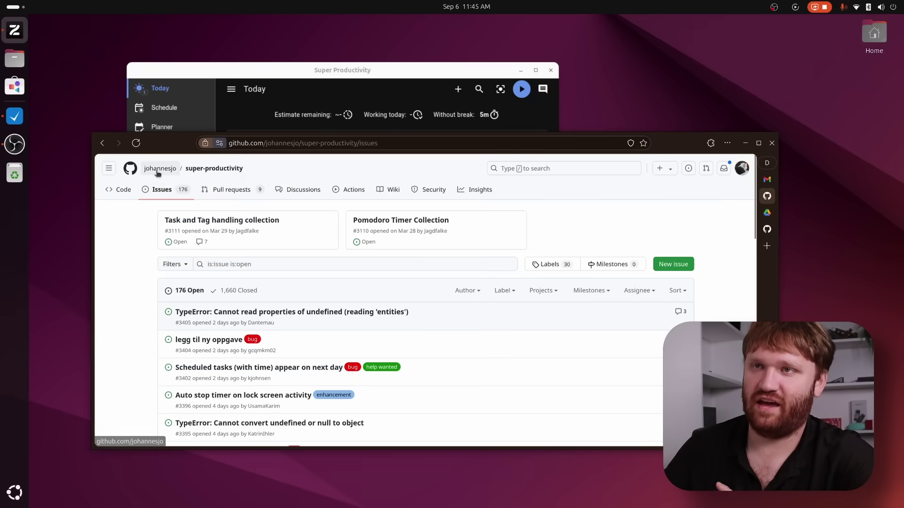
{"action": "left_click", "coordinate": [214, 168]}
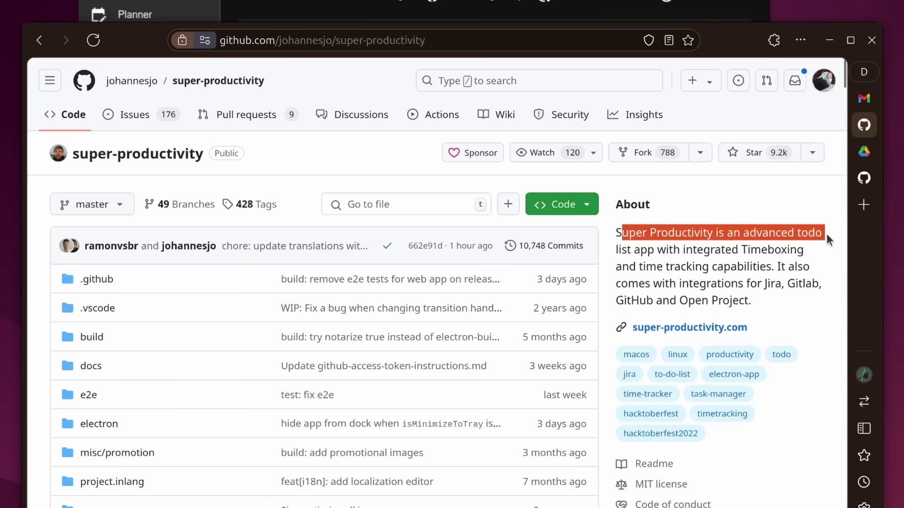
{"action": "left_click_drag", "start_coordinate": [828, 240], "coordinate": [805, 300]}
{"action": "left_click", "coordinate": [805, 300]}
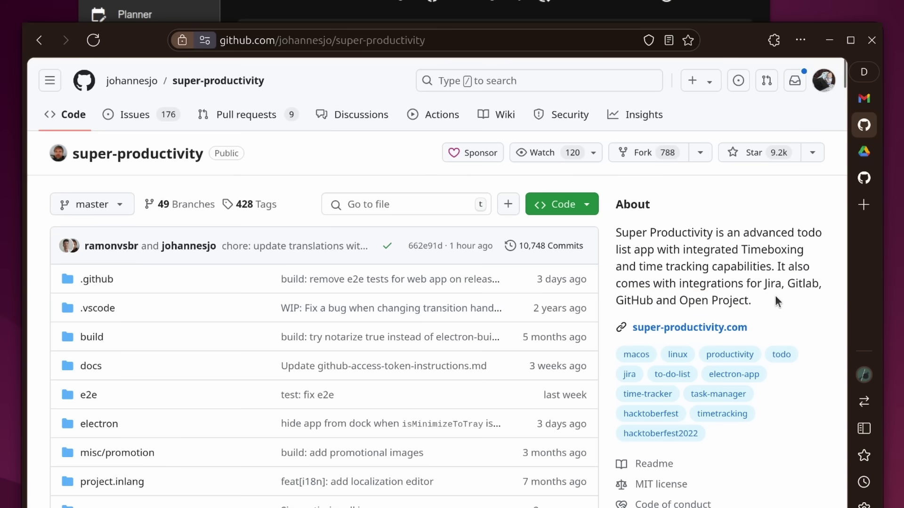
{"action": "left_click_drag", "start_coordinate": [750, 284], "coordinate": [804, 320]}
{"action": "double_click", "coordinate": [650, 299]}
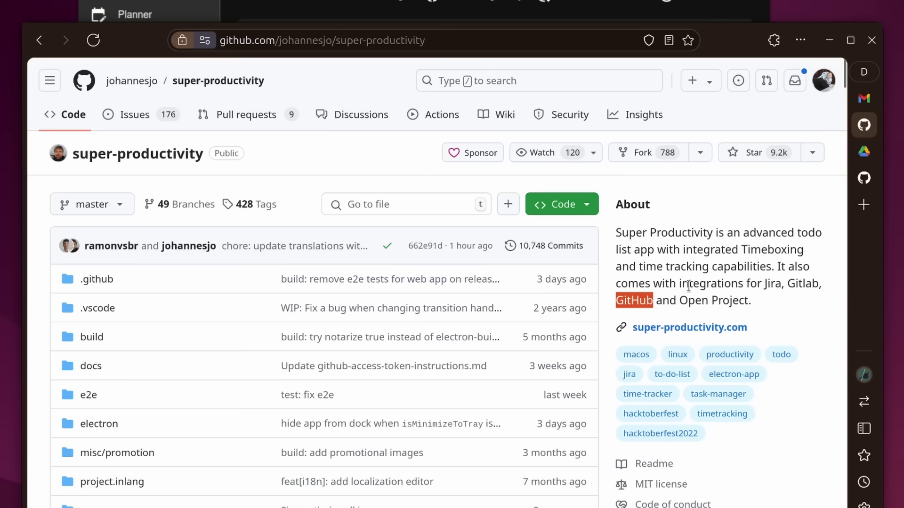
{"action": "scroll", "coordinate": [330, 169], "scroll_direction": "down", "scroll_amount": 20}
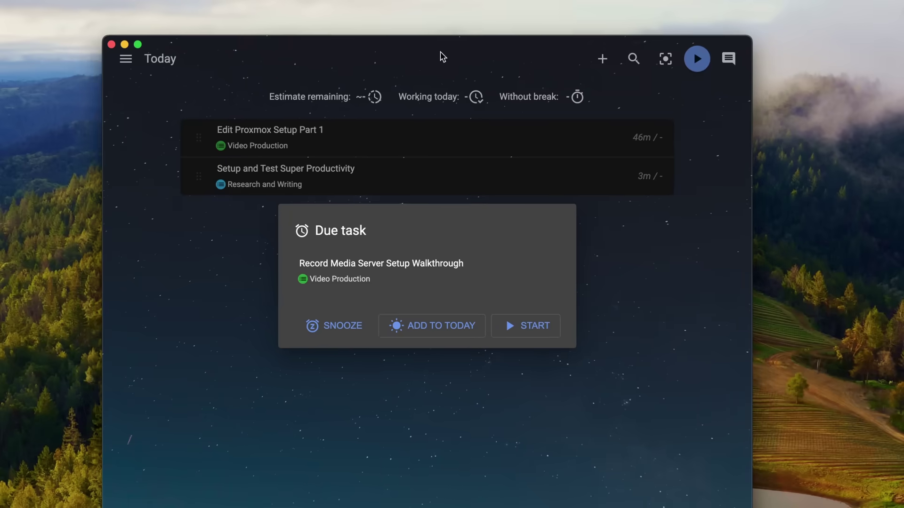
Snooze 'Record Media Server Setup Walkthrough' for 30 minutes and open the Research and Writing project
{"action": "left_click", "coordinate": [351, 332]}
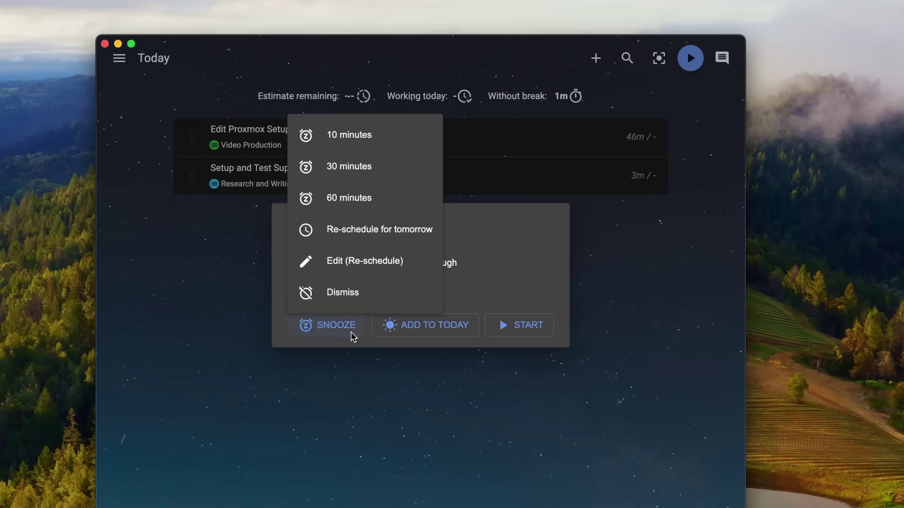
{"action": "left_click", "coordinate": [361, 171]}
{"action": "left_click", "coordinate": [119, 58]}
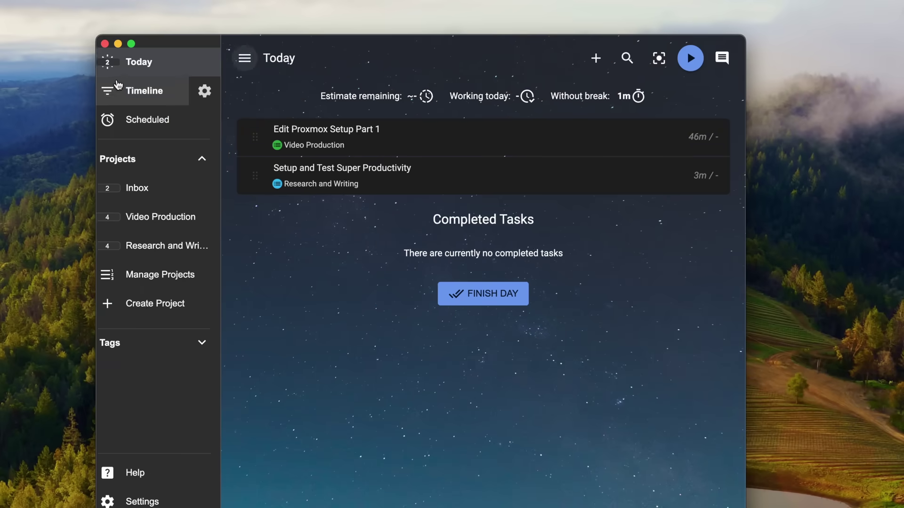
{"action": "left_click", "coordinate": [148, 217]}
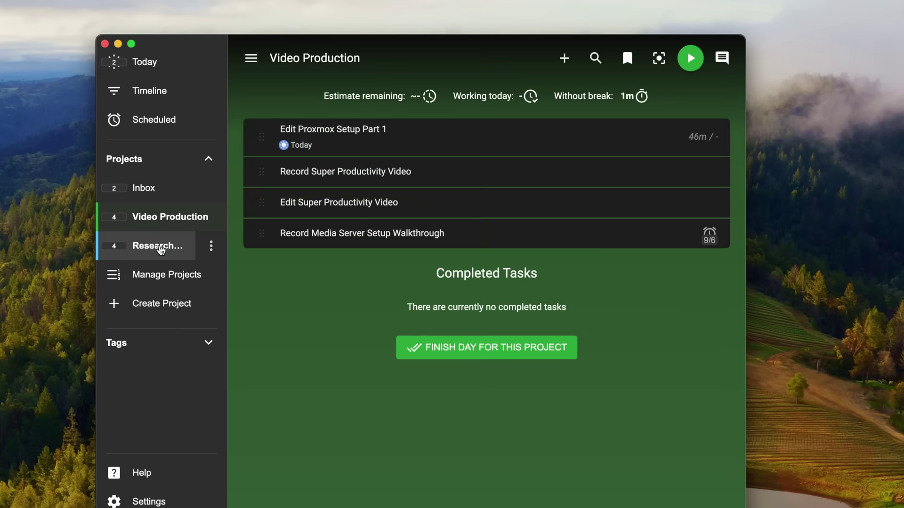
{"action": "left_click", "coordinate": [150, 245]}
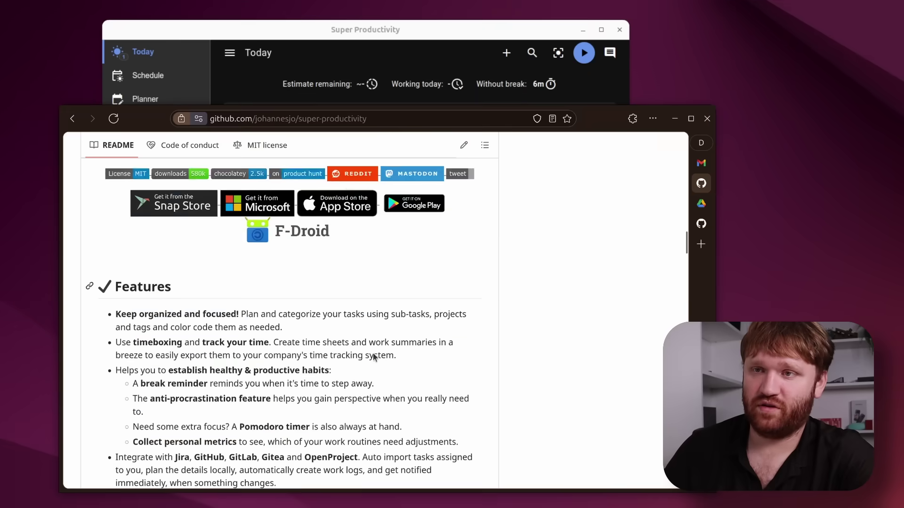
Scroll the README through Features and web-version limitations to the Downloads & Install heading
{"action": "scroll", "coordinate": [374, 358], "scroll_direction": "down", "scroll_amount": 3}
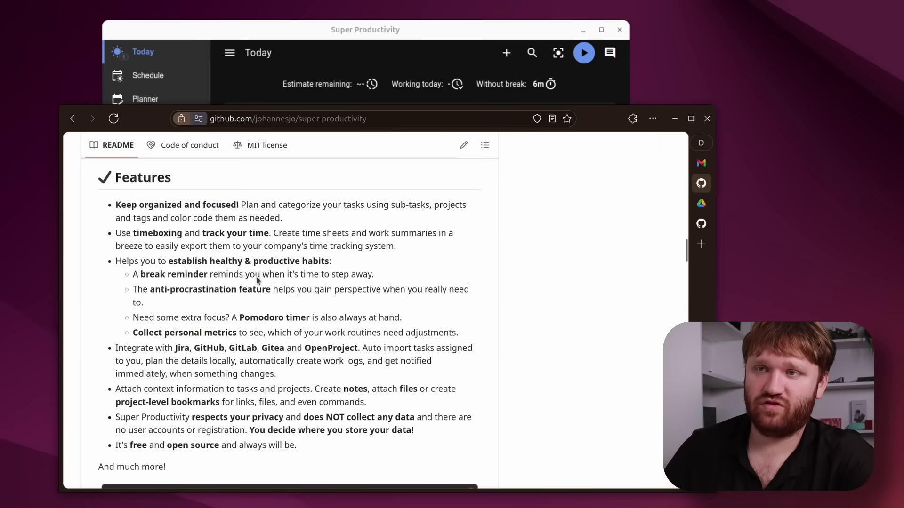
{"action": "left_click_drag", "start_coordinate": [193, 218], "coordinate": [380, 379]}
{"action": "left_click", "coordinate": [317, 369]}
{"action": "scroll", "coordinate": [320, 368], "scroll_direction": "down", "scroll_amount": 6}
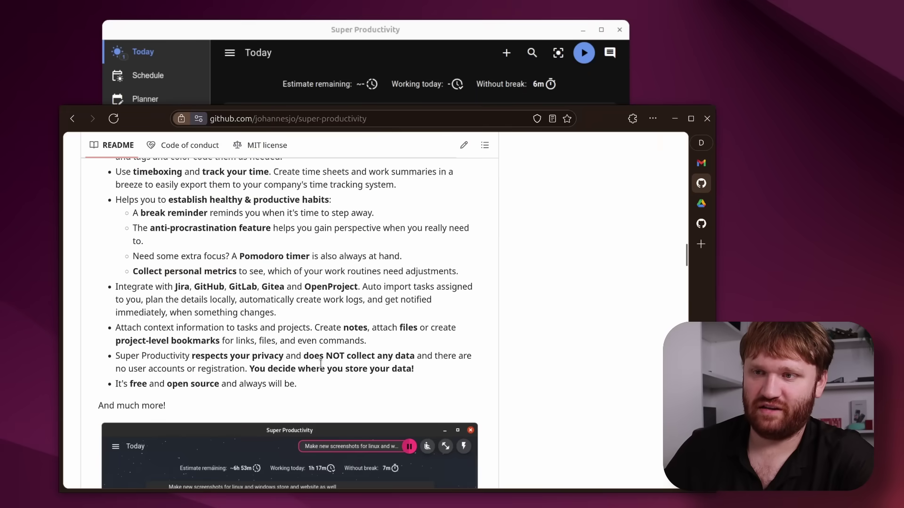
{"action": "scroll", "coordinate": [323, 367], "scroll_direction": "down", "scroll_amount": 8}
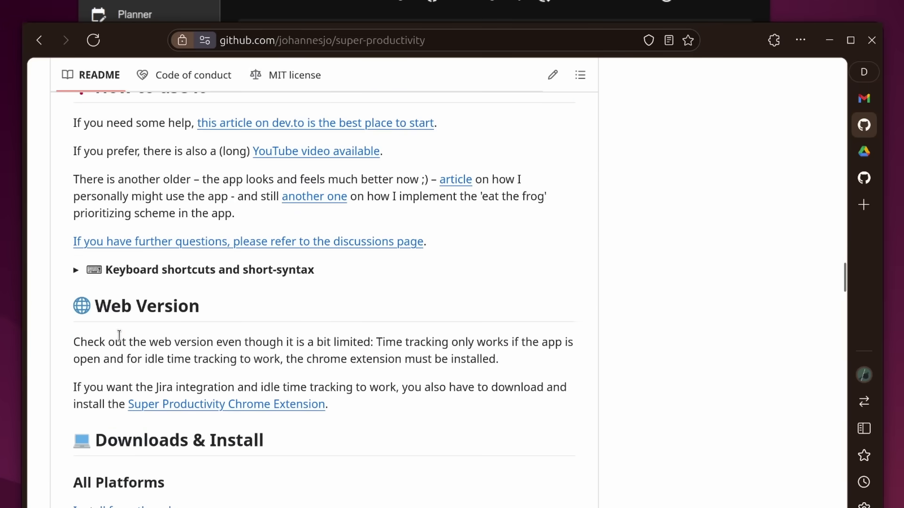
{"action": "left_click_drag", "start_coordinate": [119, 335], "coordinate": [201, 403]}
{"action": "left_click", "coordinate": [469, 384]}
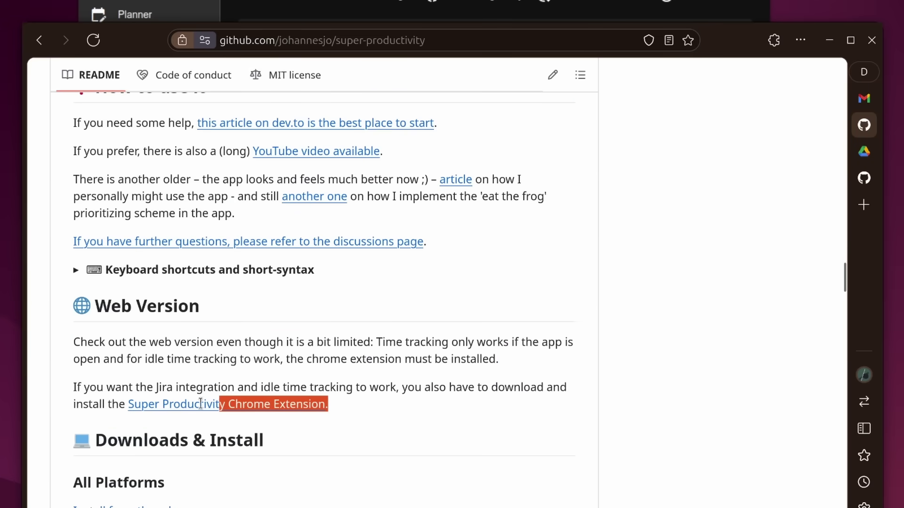
{"action": "left_click", "coordinate": [349, 379]}
{"action": "scroll", "coordinate": [348, 376], "scroll_direction": "down", "scroll_amount": 5}
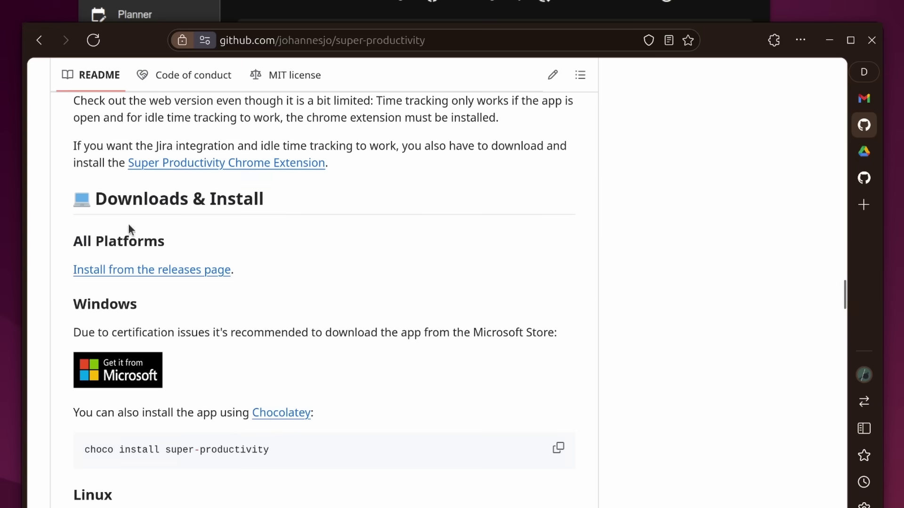
{"action": "left_click_drag", "start_coordinate": [119, 196], "coordinate": [239, 198]}
Continue past the Android section down to Contributing, then minimize the browser
{"action": "scroll", "coordinate": [307, 340], "scroll_direction": "down", "scroll_amount": 8}
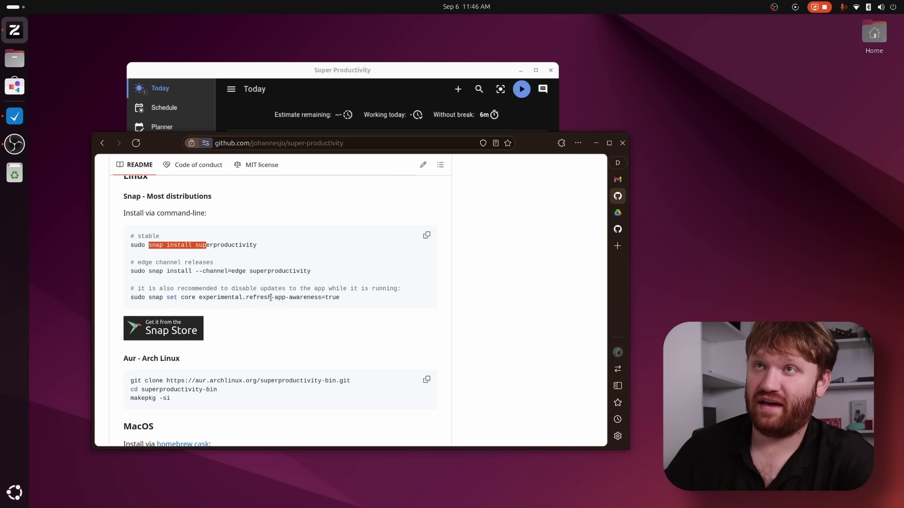
{"action": "scroll", "coordinate": [282, 307], "scroll_direction": "down", "scroll_amount": 2}
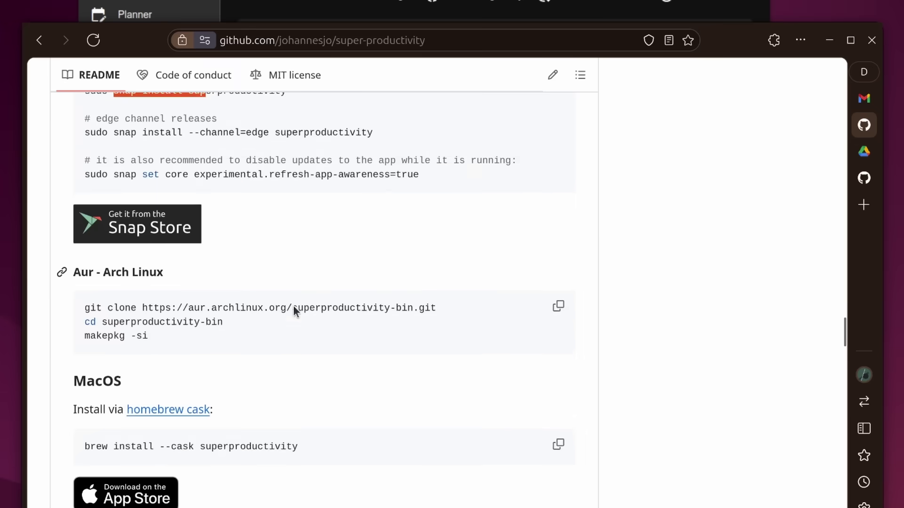
{"action": "scroll", "coordinate": [127, 309], "scroll_direction": "down", "scroll_amount": 3}
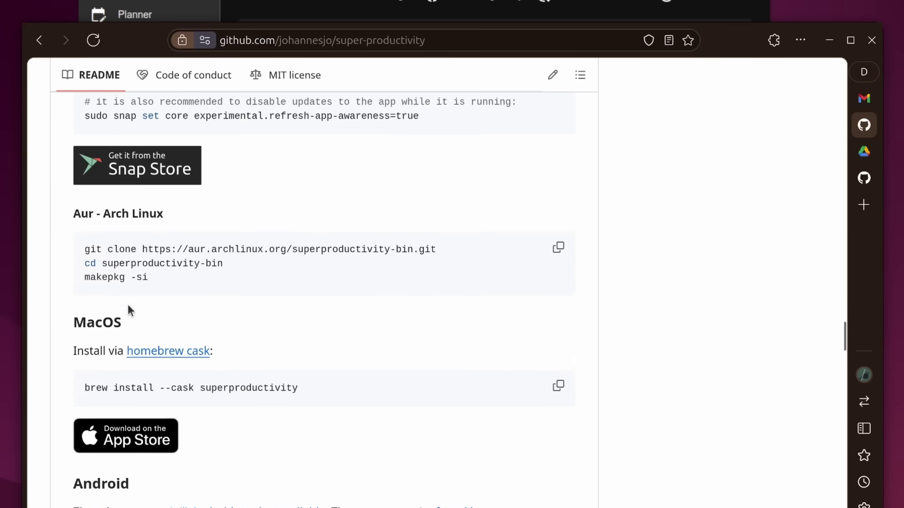
{"action": "left_click_drag", "start_coordinate": [84, 316], "coordinate": [359, 410]}
{"action": "scroll", "coordinate": [290, 340], "scroll_direction": "down", "scroll_amount": 1}
{"action": "scroll", "coordinate": [363, 403], "scroll_direction": "down", "scroll_amount": 3}
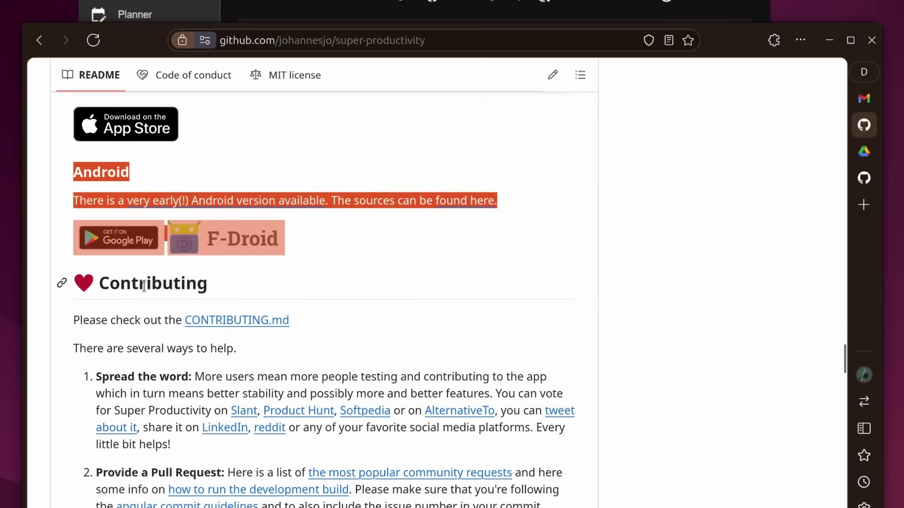
{"action": "left_click", "coordinate": [143, 286]}
{"action": "scroll", "coordinate": [320, 339], "scroll_direction": "down", "scroll_amount": 3}
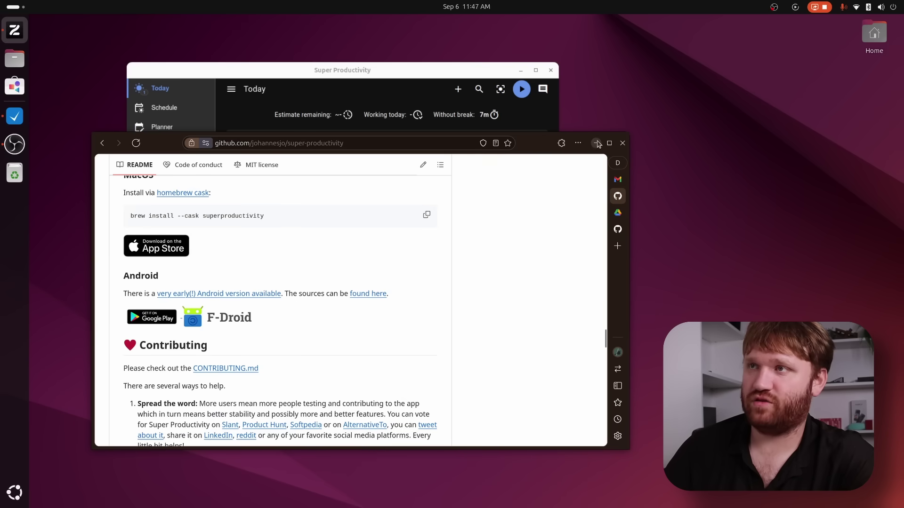
{"action": "left_click", "coordinate": [596, 143]}
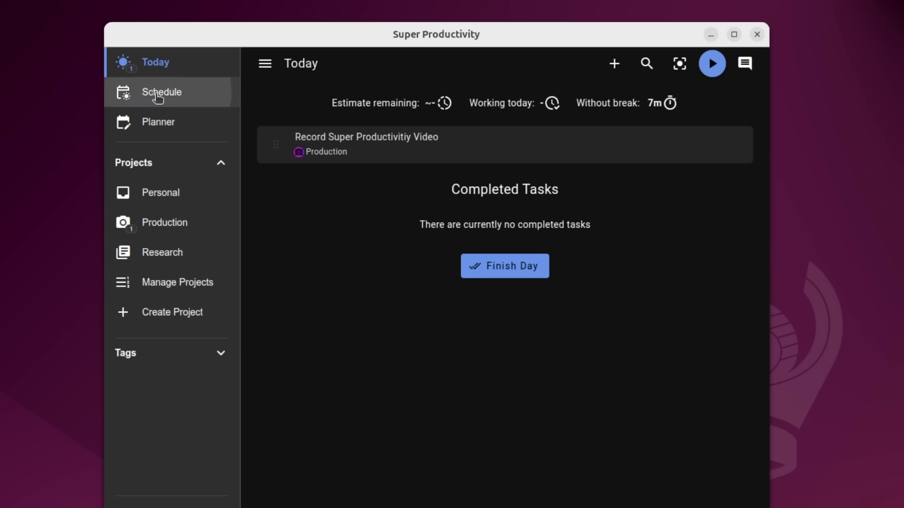
Glance at the schedule and weekly planner, then choose WebDAV as the sync provider in Settings
{"action": "left_click", "coordinate": [158, 94]}
{"action": "left_click", "coordinate": [161, 122]}
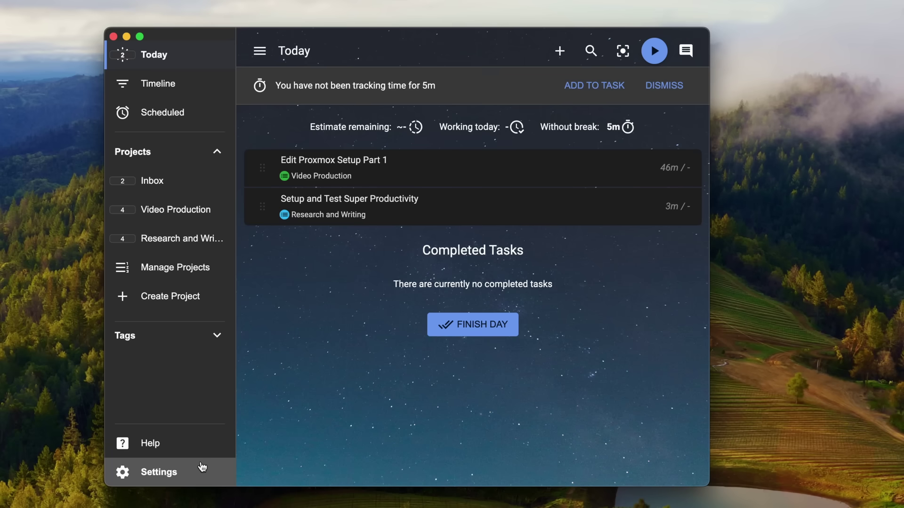
{"action": "left_click", "coordinate": [224, 466]}
{"action": "scroll", "coordinate": [337, 239], "scroll_direction": "down", "scroll_amount": 15}
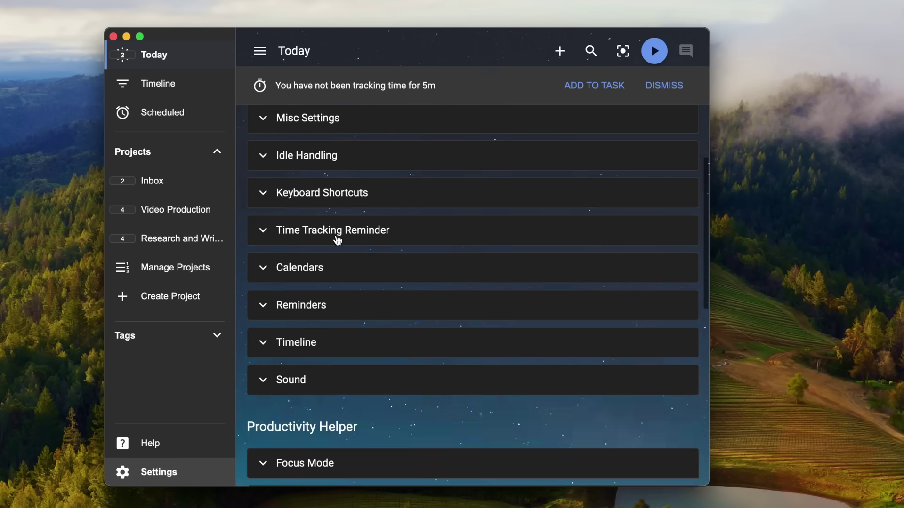
{"action": "left_click", "coordinate": [303, 301]}
{"action": "scroll", "coordinate": [332, 316], "scroll_direction": "down", "scroll_amount": 5}
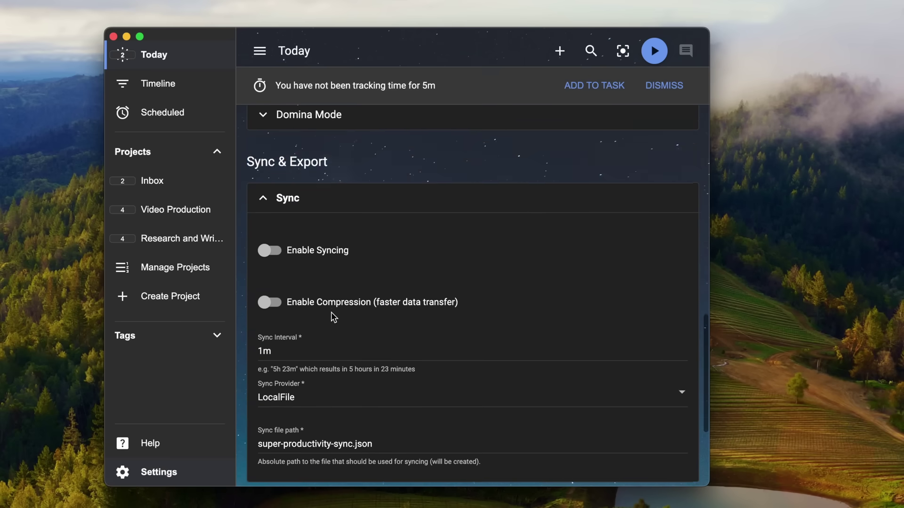
{"action": "left_click", "coordinate": [296, 329]}
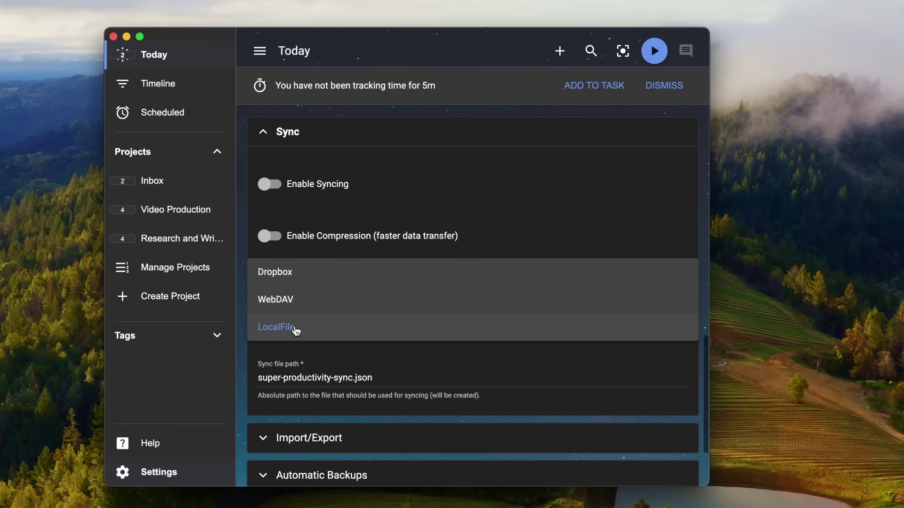
{"action": "left_click", "coordinate": [319, 299]}
{"action": "scroll", "coordinate": [306, 362], "scroll_direction": "down", "scroll_amount": 3}
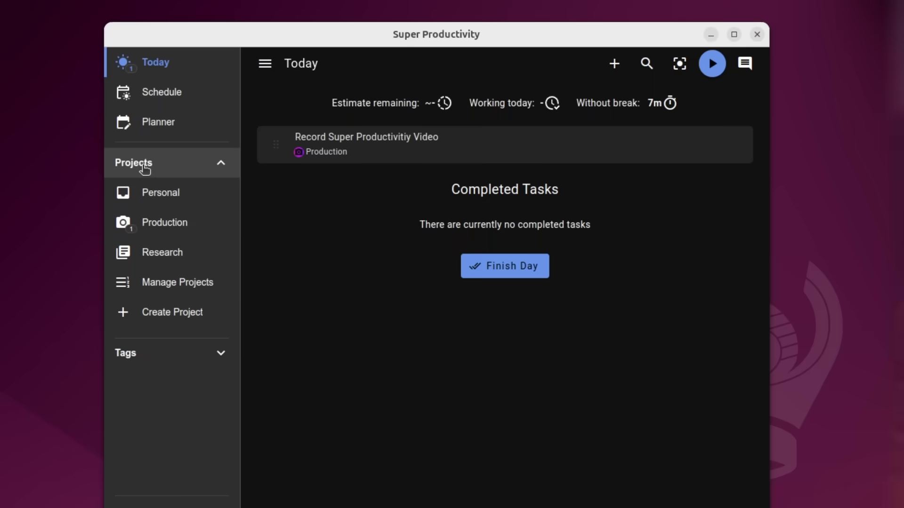
Browse the Personal, Production (with the recording task's details) and Research projects, then start a new project
{"action": "left_click", "coordinate": [171, 203]}
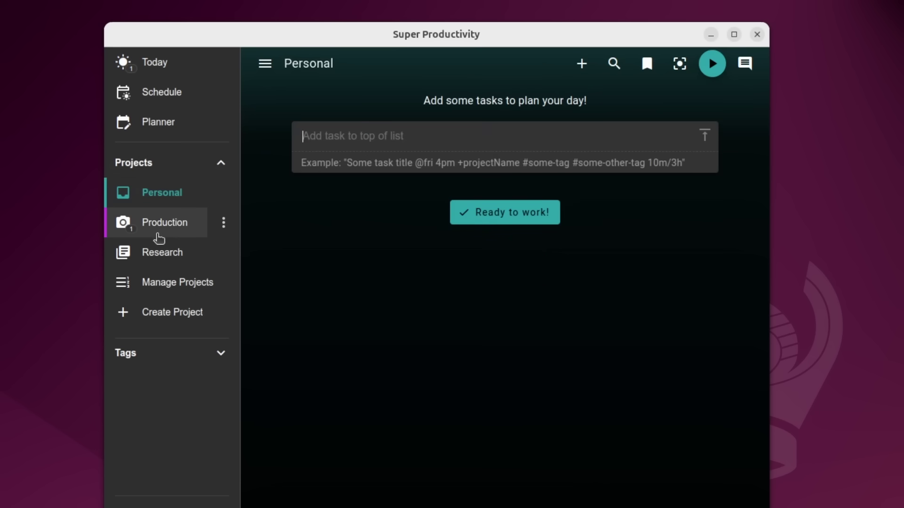
{"action": "left_click", "coordinate": [159, 236]}
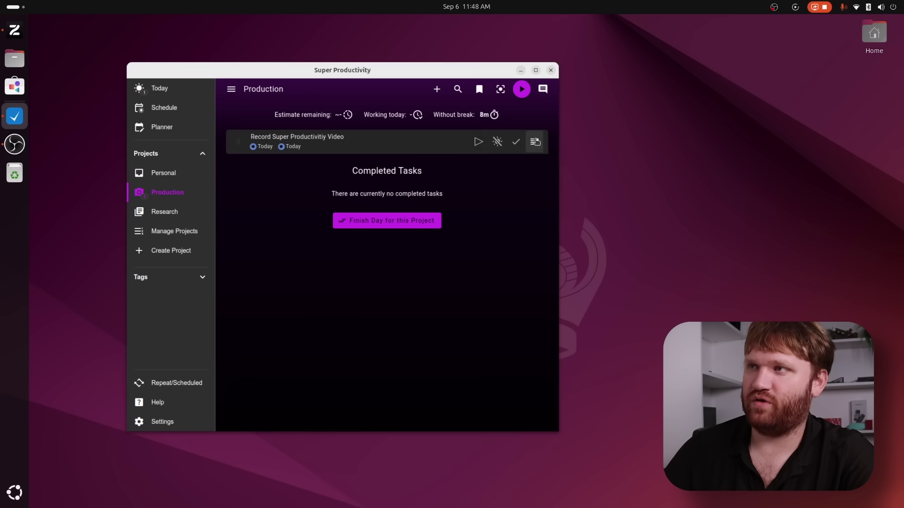
{"action": "left_click", "coordinate": [588, 132]}
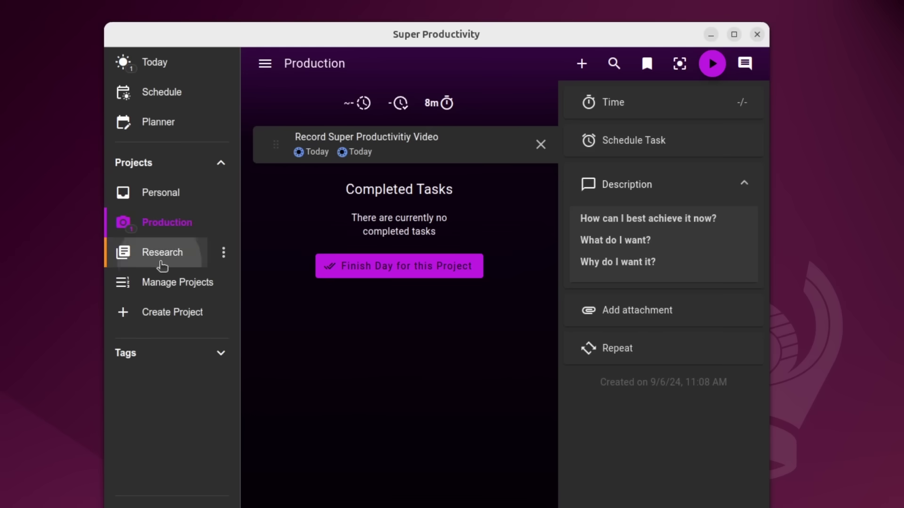
{"action": "left_click", "coordinate": [164, 216]}
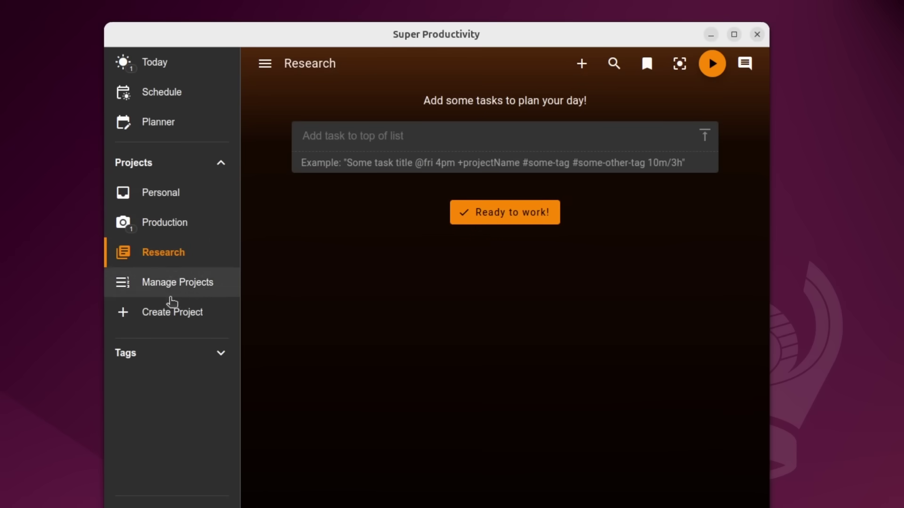
{"action": "left_click", "coordinate": [172, 313]}
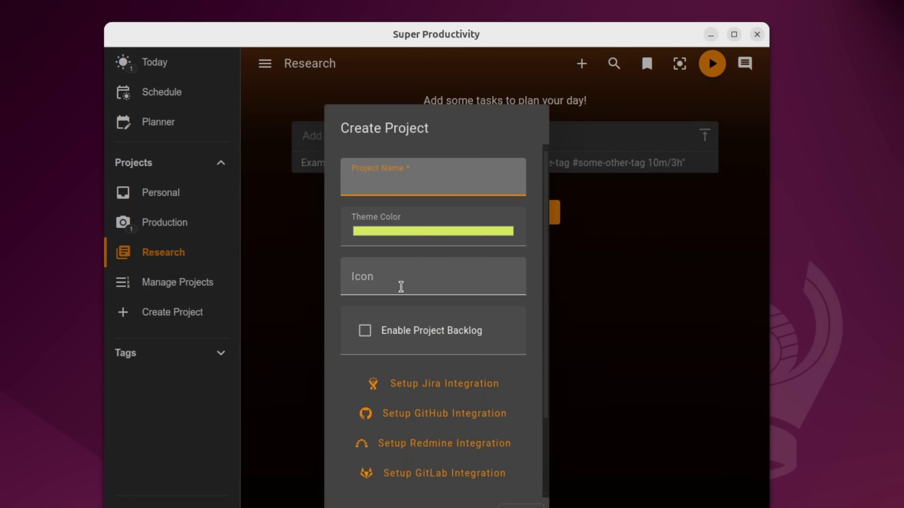
Enter 'book' as the new project's icon, then cancel the Create Project dialog
{"action": "left_click", "coordinate": [402, 286]}
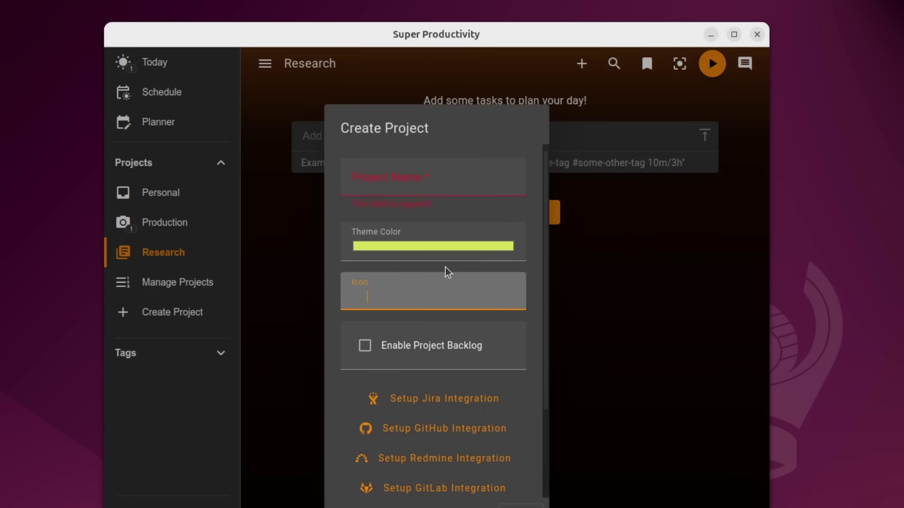
{"action": "type", "text": "book"}
{"action": "scroll", "coordinate": [462, 375], "scroll_direction": "down", "scroll_amount": 5}
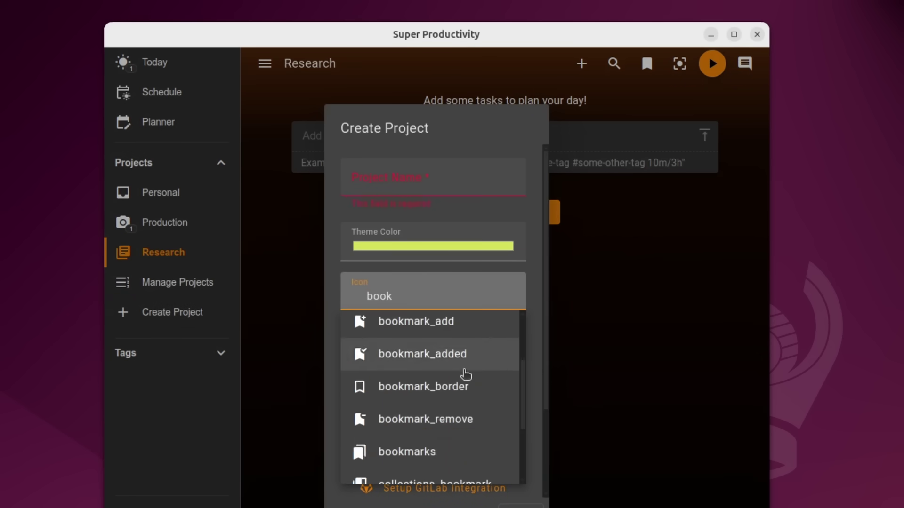
{"action": "left_click", "coordinate": [494, 223]}
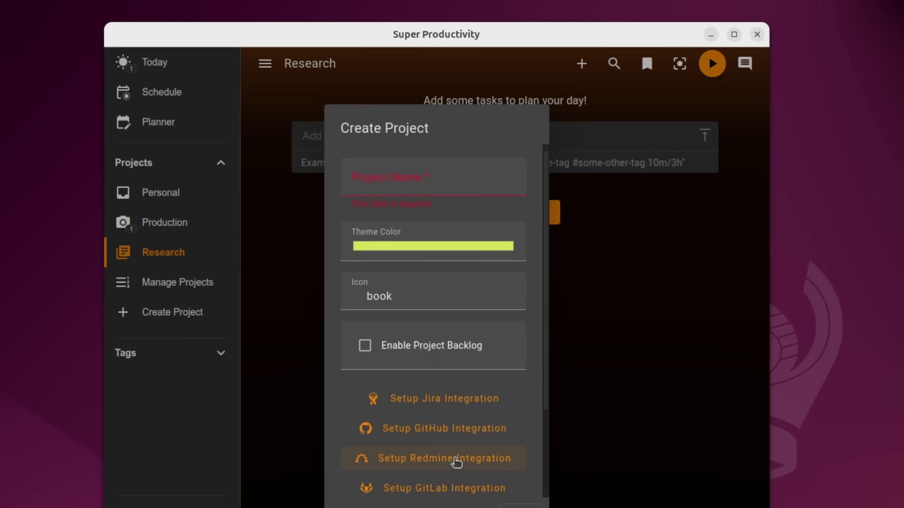
{"action": "key", "text": "Escape"}
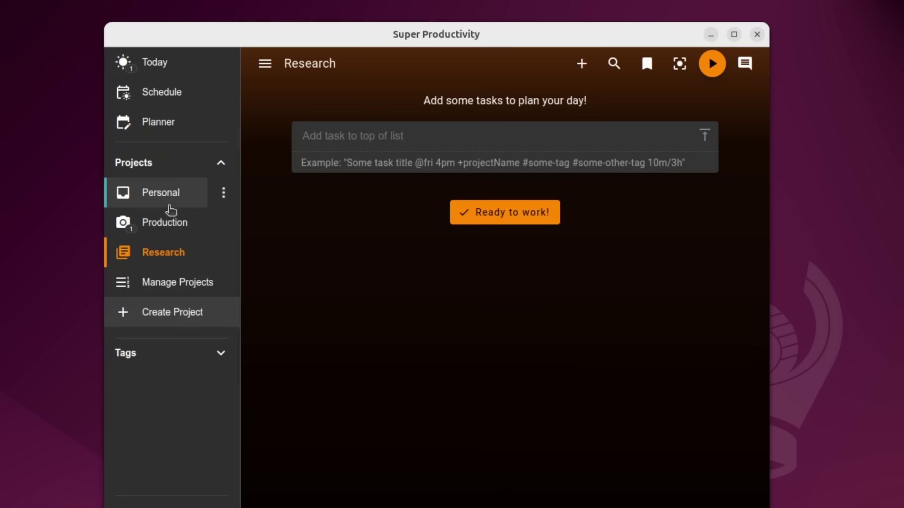
Add 'Paint the Playhouse' to the Personal project and plan it for Today
{"action": "left_click", "coordinate": [165, 188]}
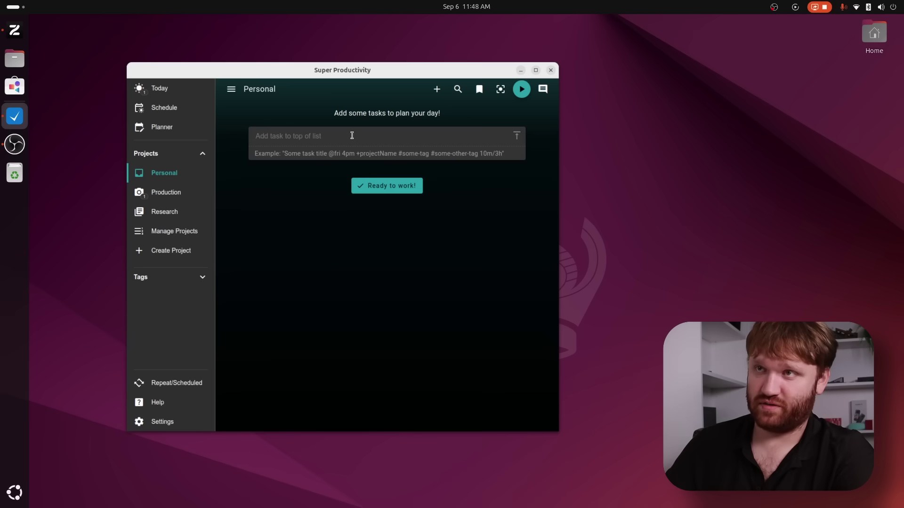
{"action": "left_click", "coordinate": [456, 132]}
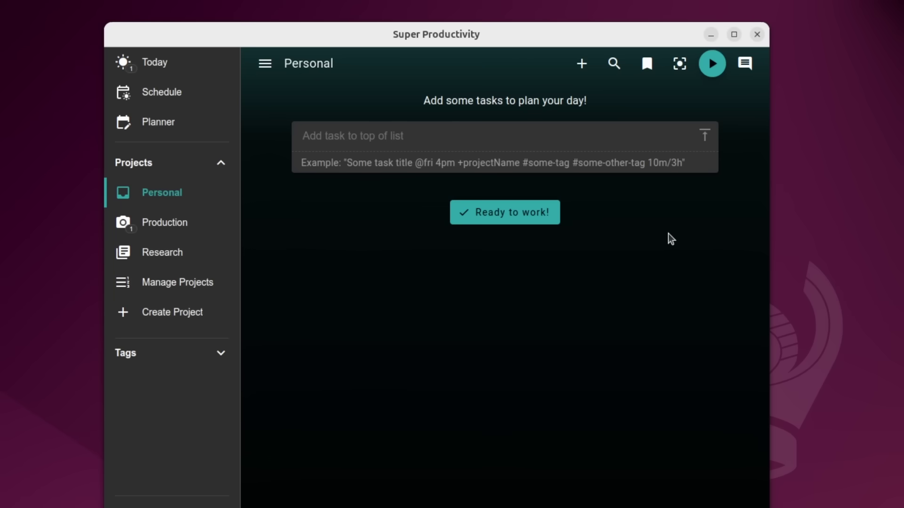
{"action": "type", "text": "Paint the Playhouse"}
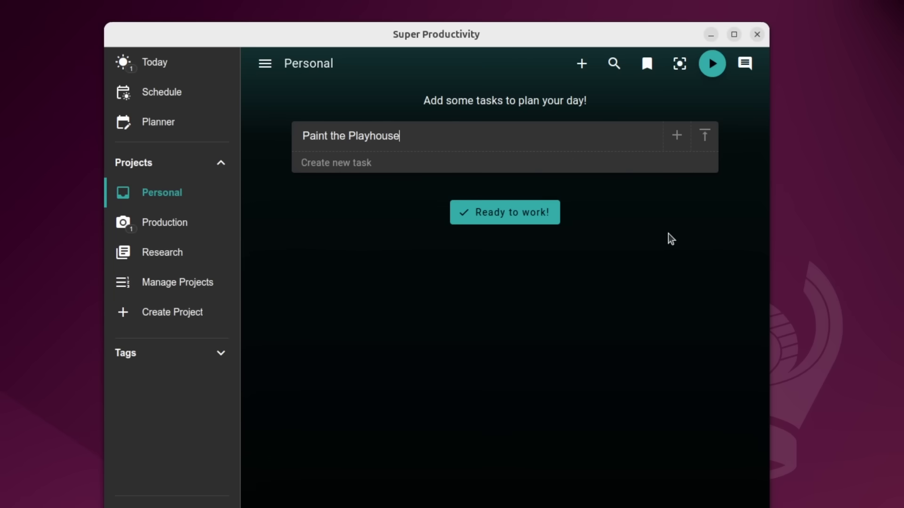
{"action": "key", "text": "Return"}
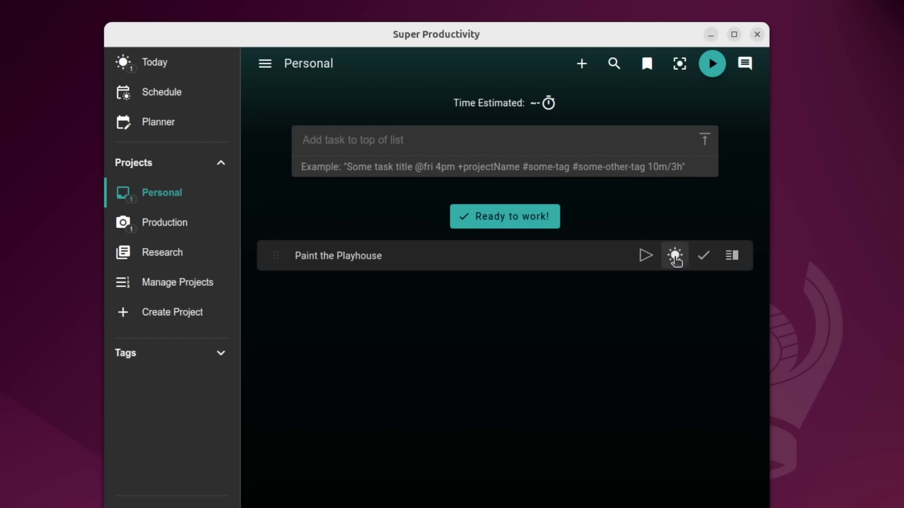
{"action": "left_click", "coordinate": [675, 257]}
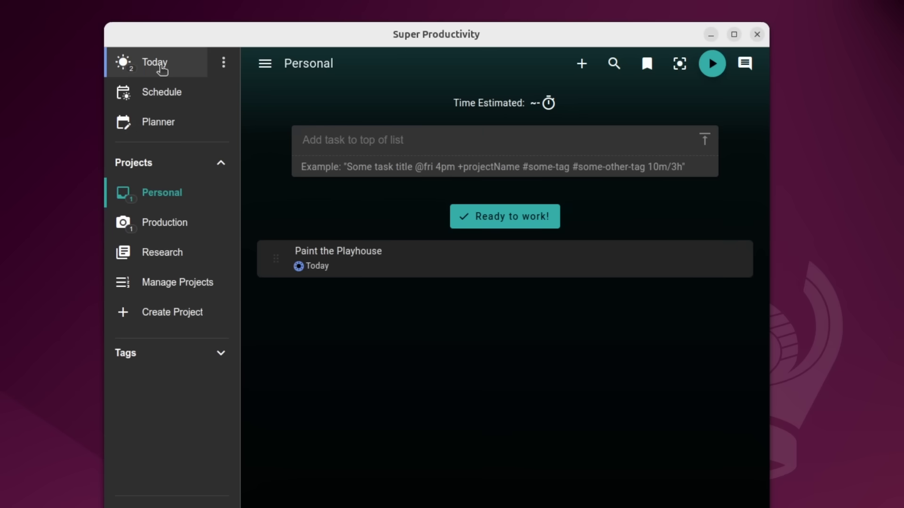
{"action": "left_click", "coordinate": [160, 66]}
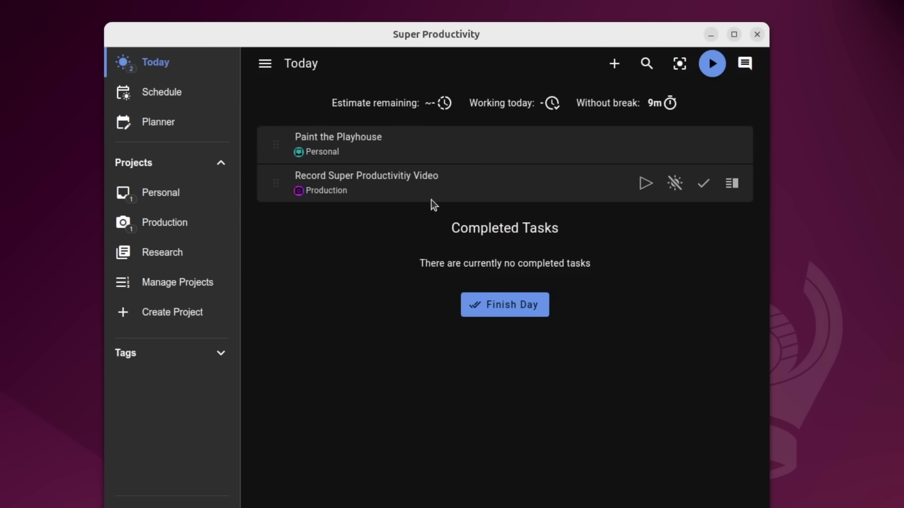
Open Paint the Playhouse's details, then open and cancel its time Duration dialog
{"action": "mouse_move", "coordinate": [638, 147]}
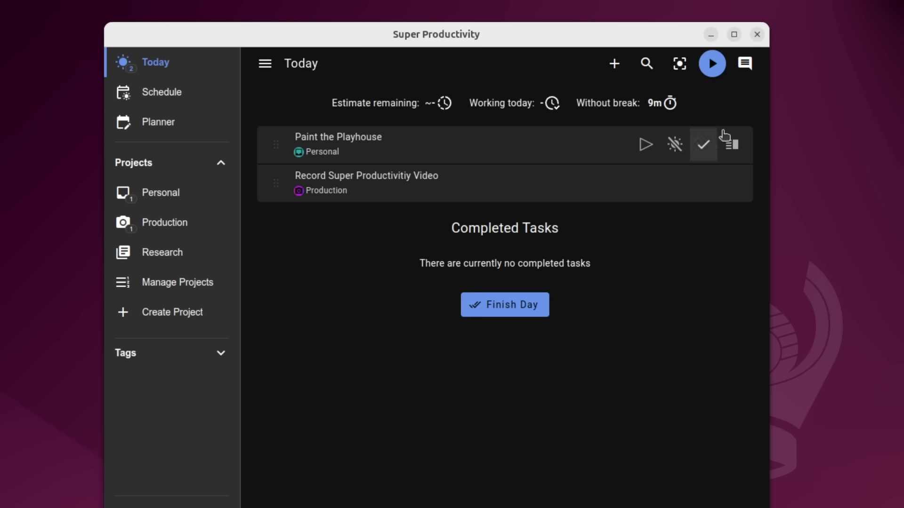
{"action": "left_click", "coordinate": [731, 145]}
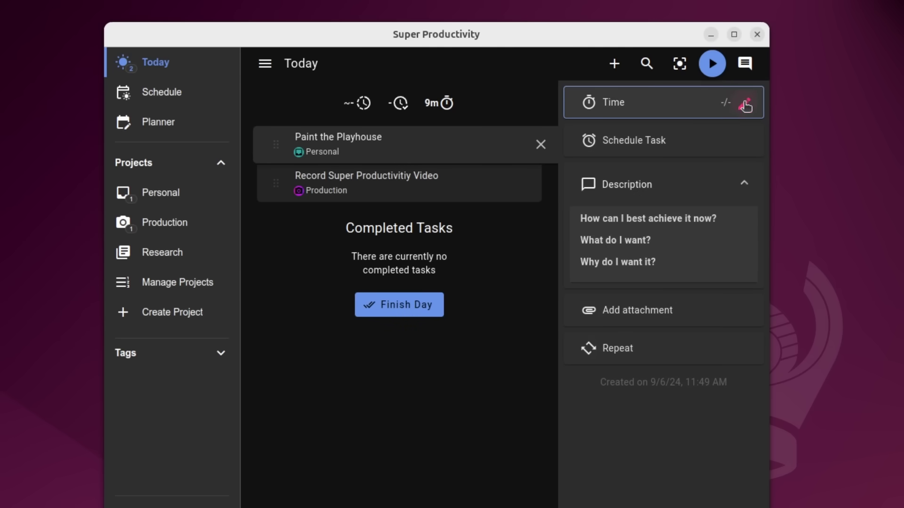
{"action": "left_click", "coordinate": [746, 105]}
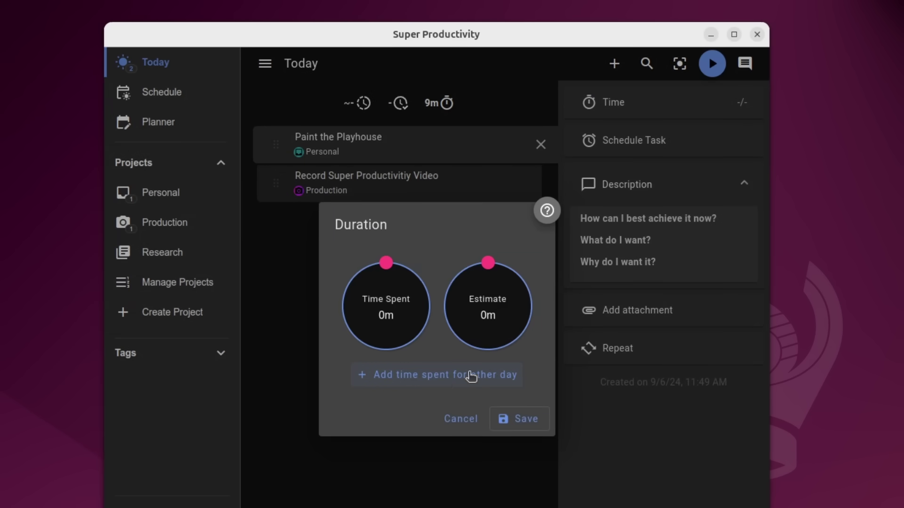
{"action": "left_click", "coordinate": [473, 425]}
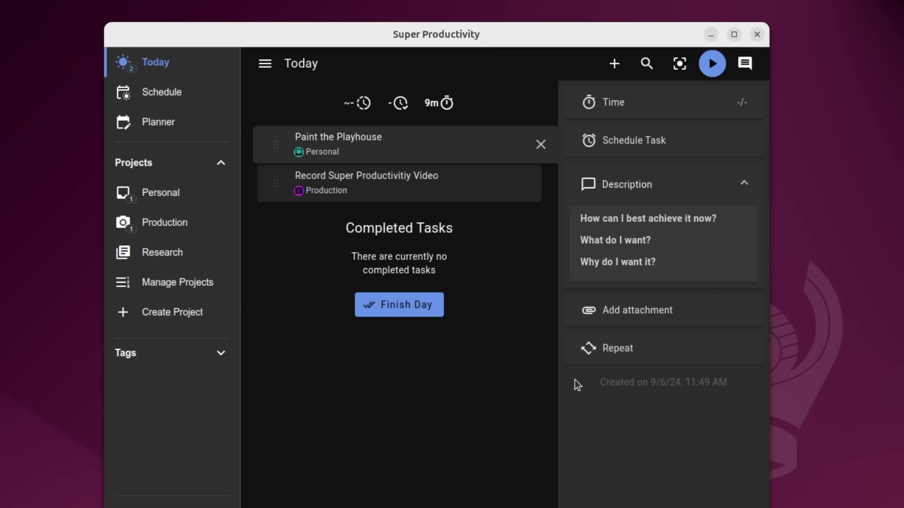
Pick 15 September 2024 in the schedule calendar for Paint the Playhouse
{"action": "left_click", "coordinate": [633, 141]}
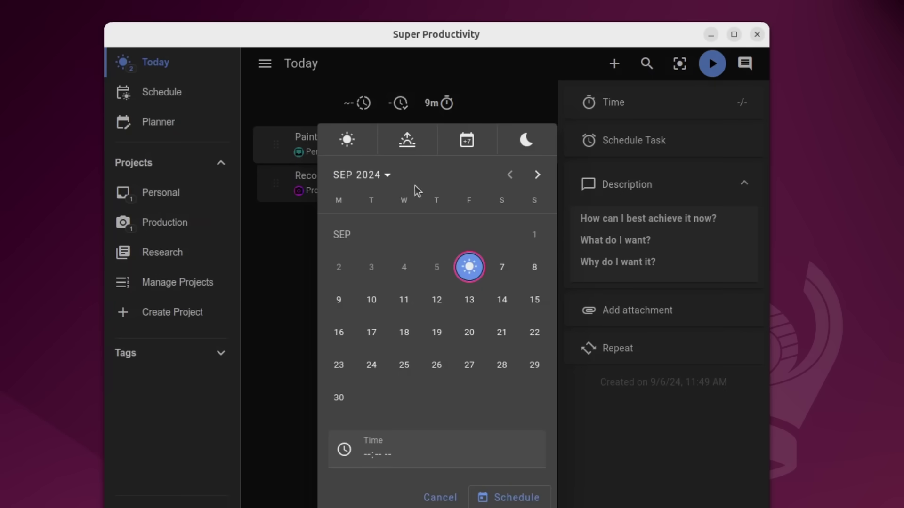
{"action": "left_click", "coordinate": [537, 304]}
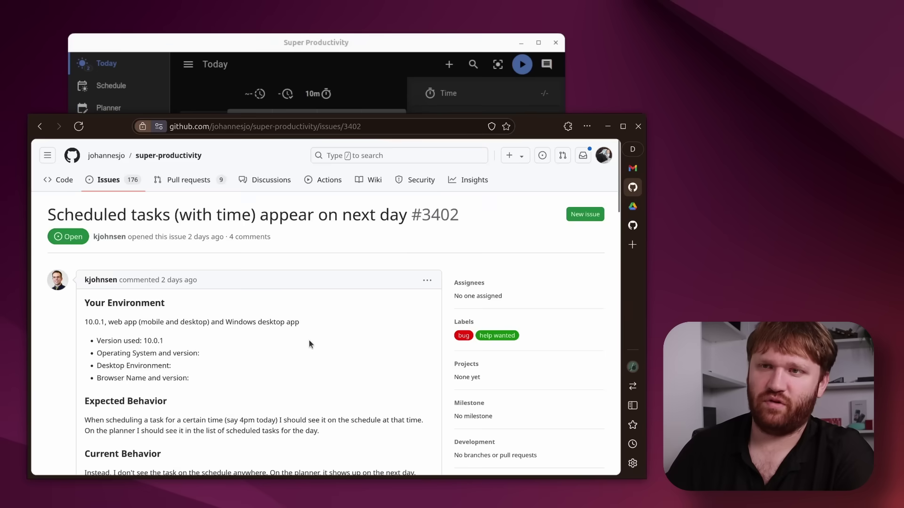
Scroll through GitHub issue #3402 and back up to its title
{"action": "scroll", "coordinate": [309, 340], "scroll_direction": "down", "scroll_amount": 5}
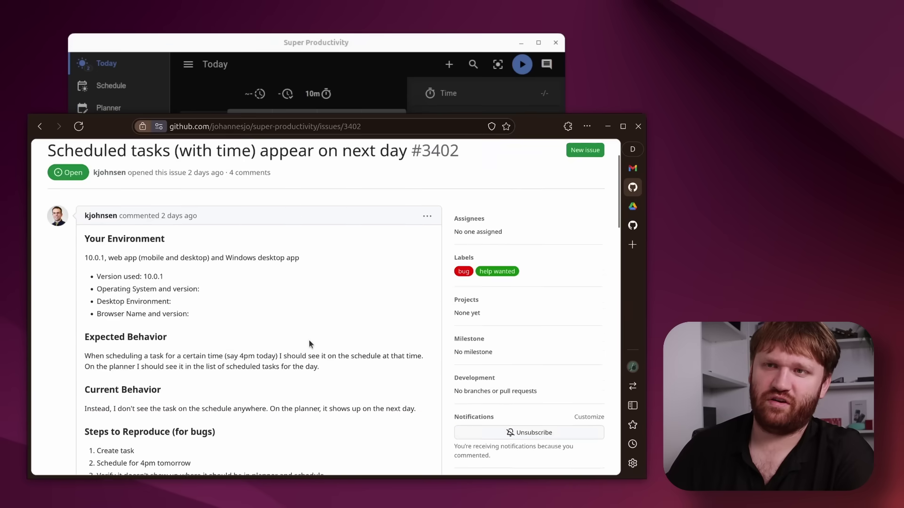
{"action": "scroll", "coordinate": [309, 340], "scroll_direction": "down", "scroll_amount": 10}
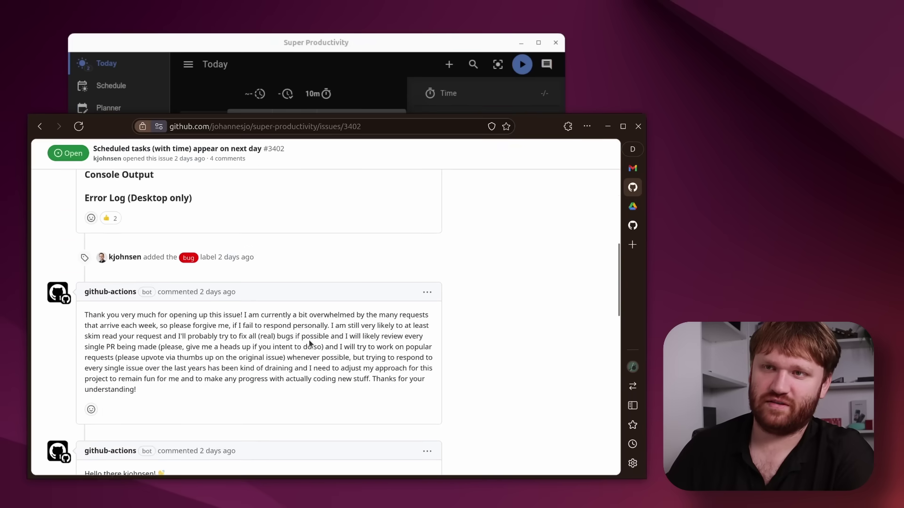
{"action": "scroll", "coordinate": [309, 340], "scroll_direction": "down", "scroll_amount": 5}
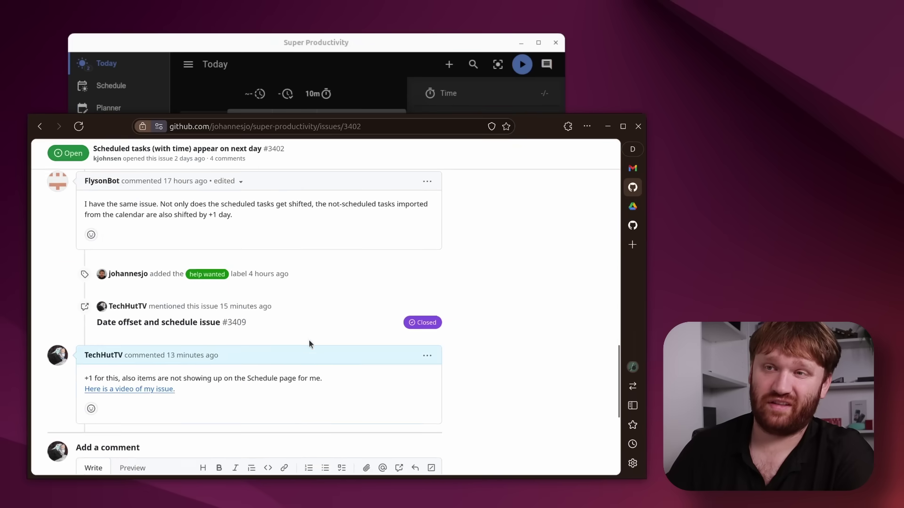
{"action": "scroll", "coordinate": [309, 340], "scroll_direction": "up", "scroll_amount": 20}
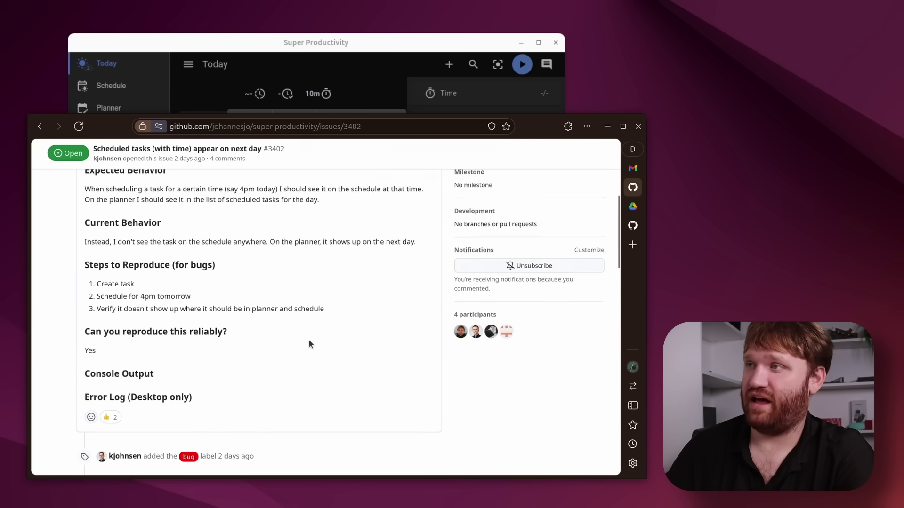
Schedule Paint the Playhouse for 9/15/24 and view the weekly Schedule
{"action": "left_click", "coordinate": [608, 127]}
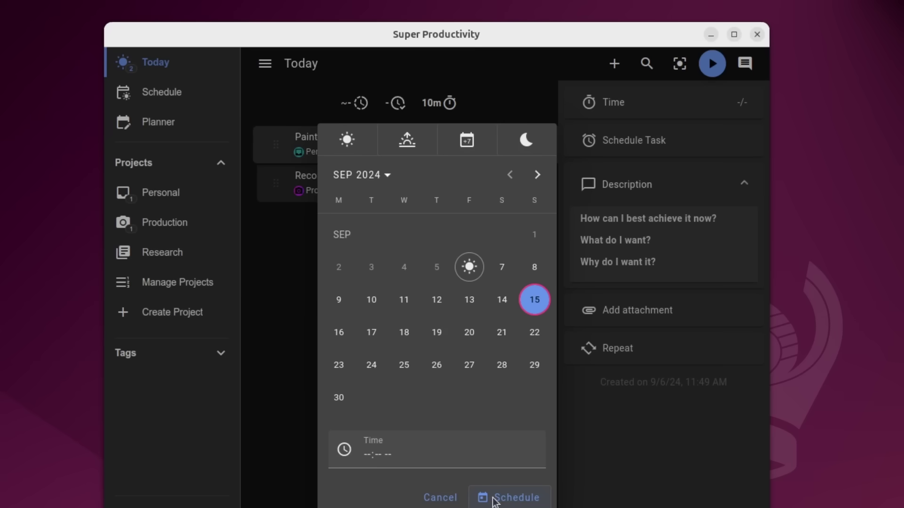
{"action": "left_click", "coordinate": [504, 506]}
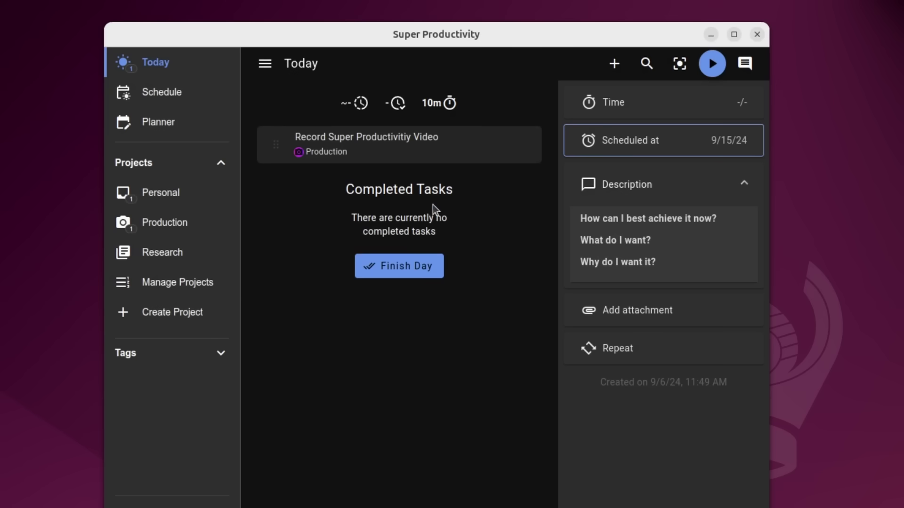
{"action": "left_click", "coordinate": [177, 95]}
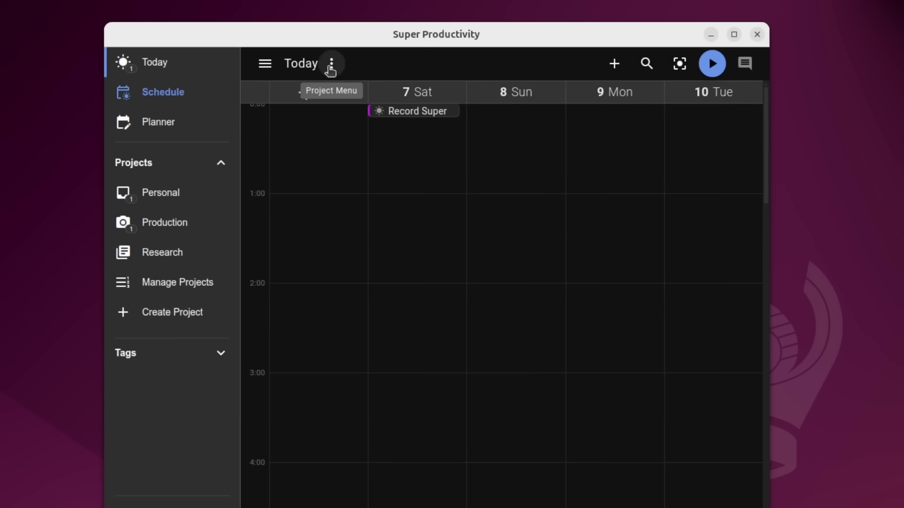
In the Planner, drag Paint the Playhouse from Sun 15.9 via Friday and Wed 11.9 to Mon 9.9
{"action": "left_click", "coordinate": [164, 132]}
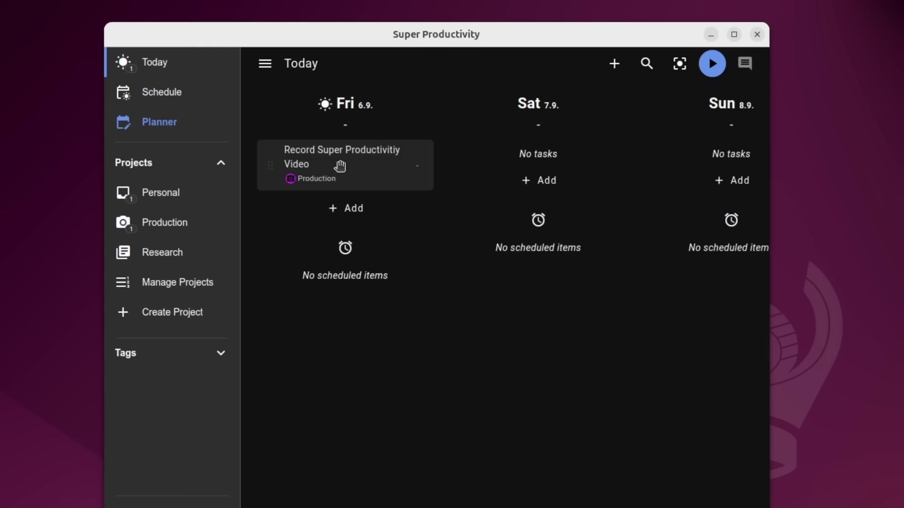
{"action": "scroll", "coordinate": [504, 282], "scroll_direction": "right", "scroll_amount": 10}
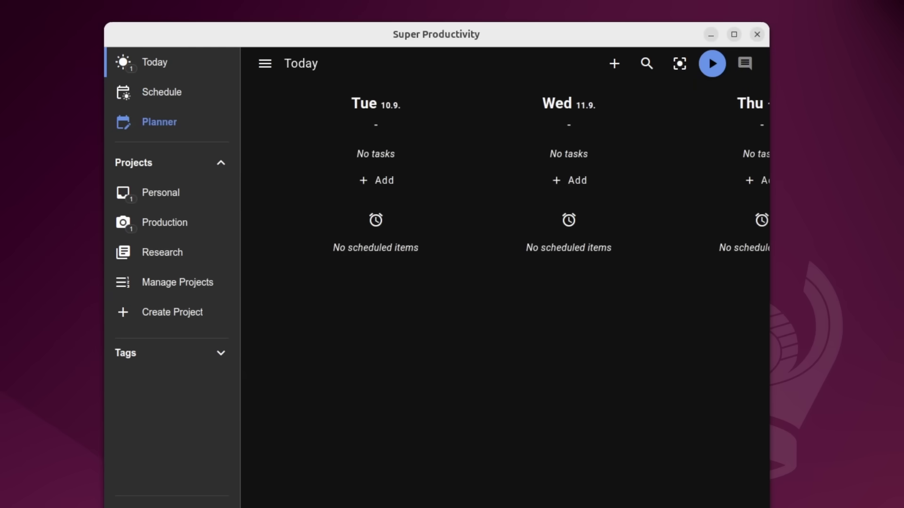
{"action": "scroll", "coordinate": [505, 282], "scroll_direction": "right", "scroll_amount": 5}
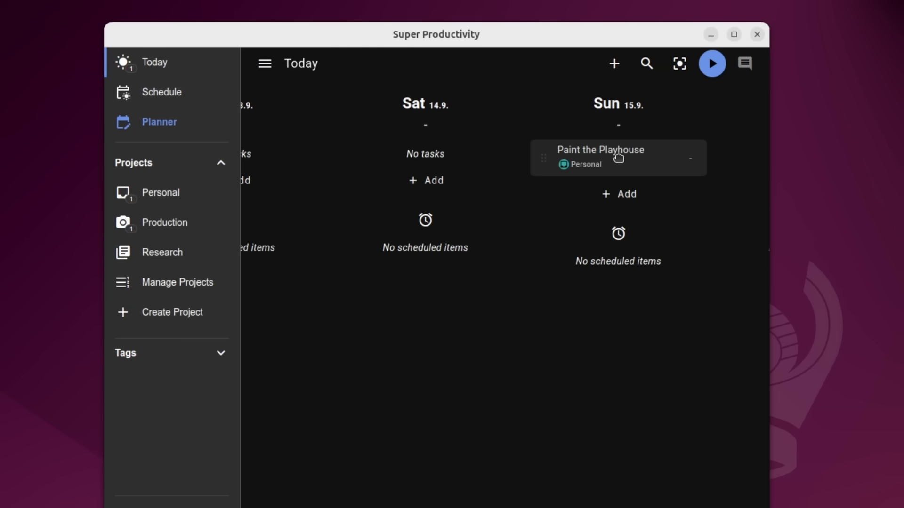
{"action": "mouse_move", "coordinate": [618, 158]}
{"action": "left_mouse_down"}
{"action": "mouse_move", "coordinate": [617, 210]}
{"action": "mouse_move", "coordinate": [631, 239]}
{"action": "mouse_move", "coordinate": [296, 157]}
{"action": "mouse_move", "coordinate": [271, 160]}
{"action": "left_mouse_up"}
{"action": "scroll", "coordinate": [505, 283], "scroll_direction": "left", "scroll_amount": 5}
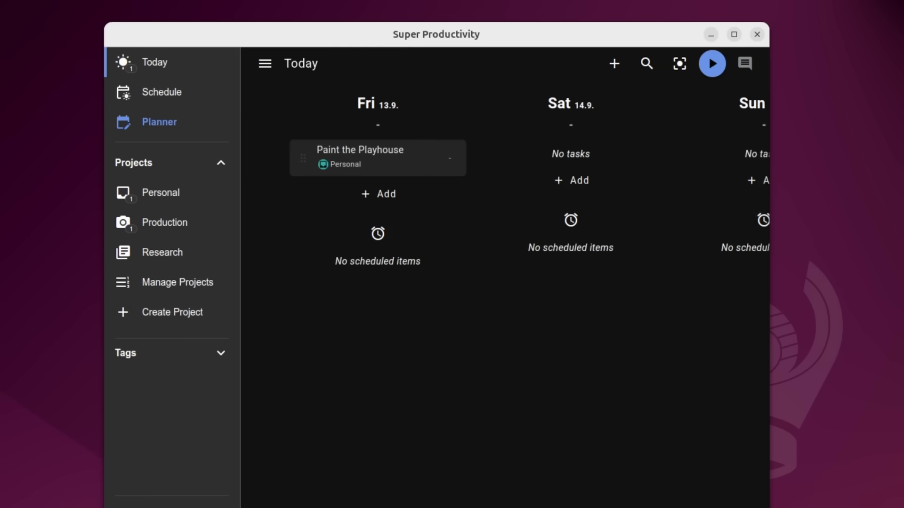
{"action": "left_click_drag", "start_coordinate": [684, 170], "coordinate": [301, 164]}
{"action": "scroll", "coordinate": [649, 186], "scroll_direction": "left", "scroll_amount": 3}
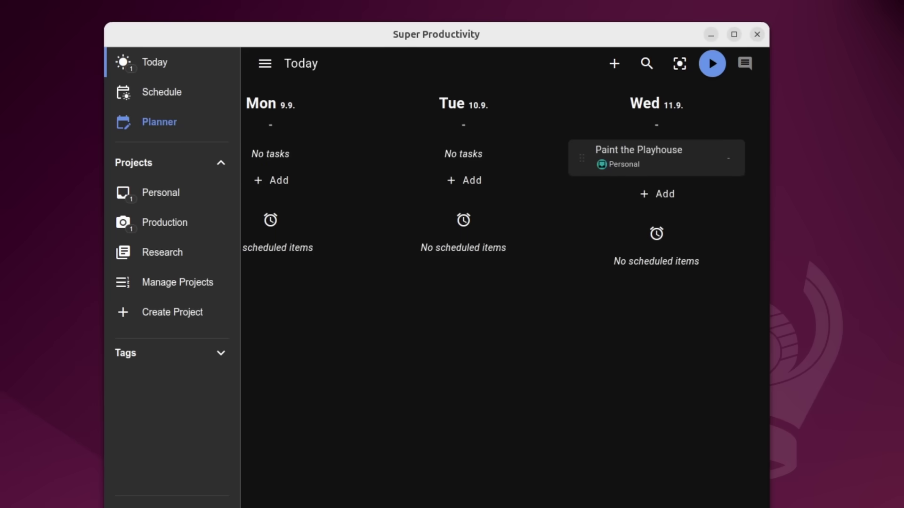
{"action": "left_click_drag", "start_coordinate": [585, 167], "coordinate": [285, 156]}
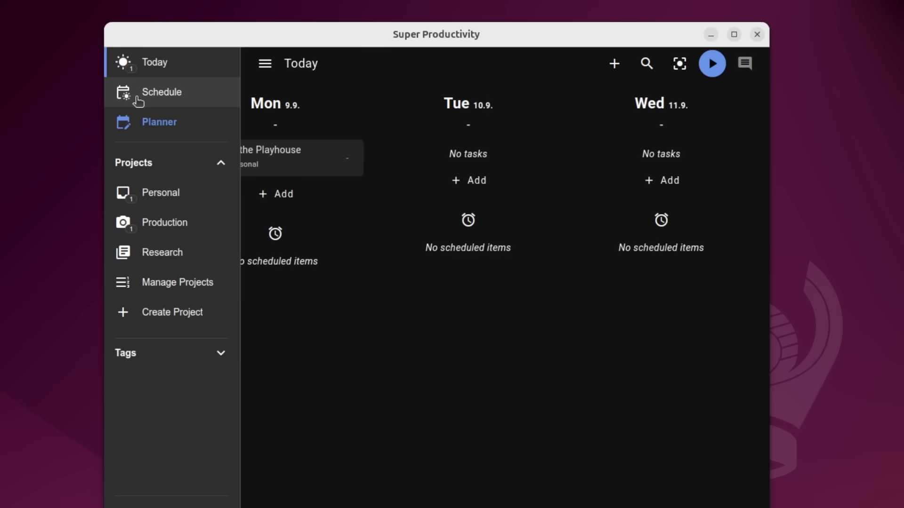
Check the week grid showing Paint the Playhouse on Monday 9, then open the Production project
{"action": "left_click", "coordinate": [160, 100]}
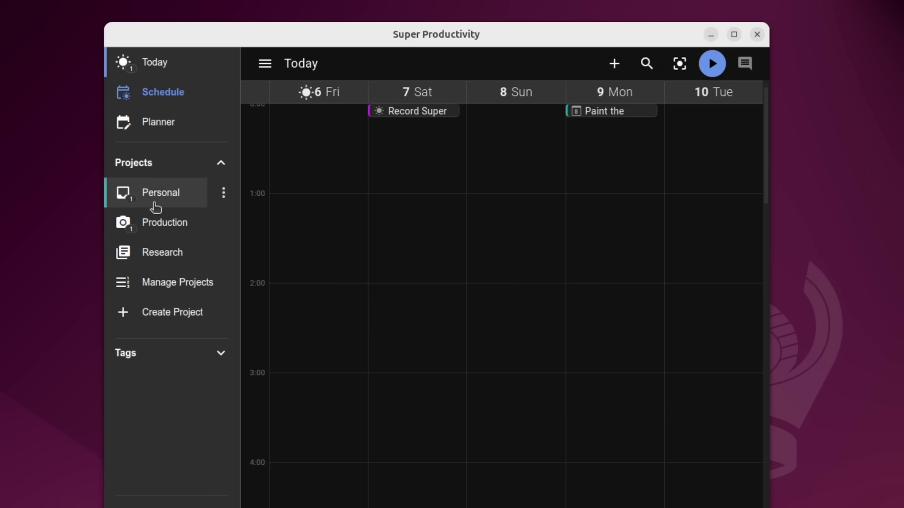
{"action": "left_click", "coordinate": [168, 224]}
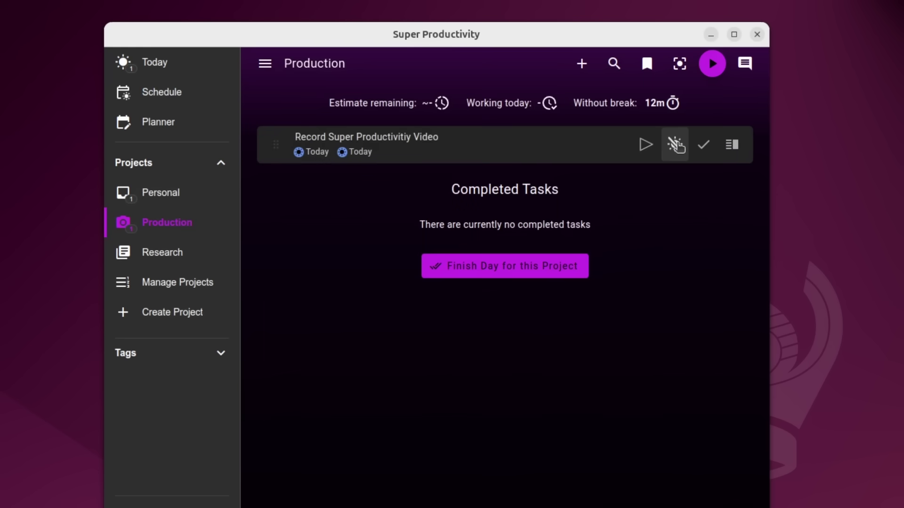
Remove the Today tag from Record Super Productivitiy Video, start its timer, and return to Today
{"action": "left_click", "coordinate": [675, 144]}
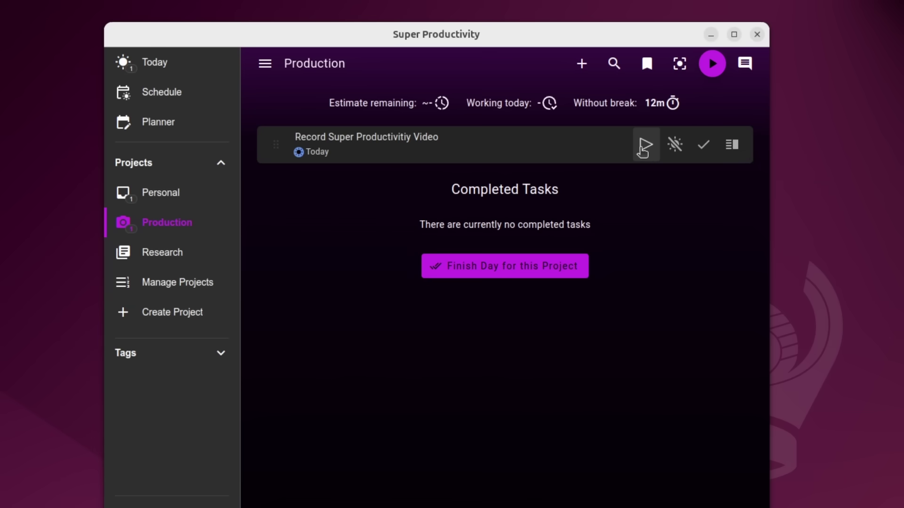
{"action": "left_click", "coordinate": [645, 145]}
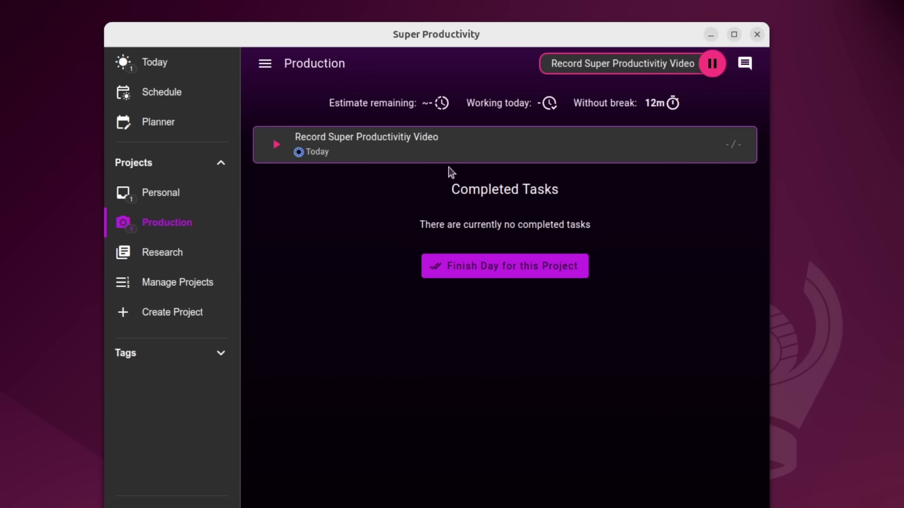
{"action": "left_click", "coordinate": [152, 63]}
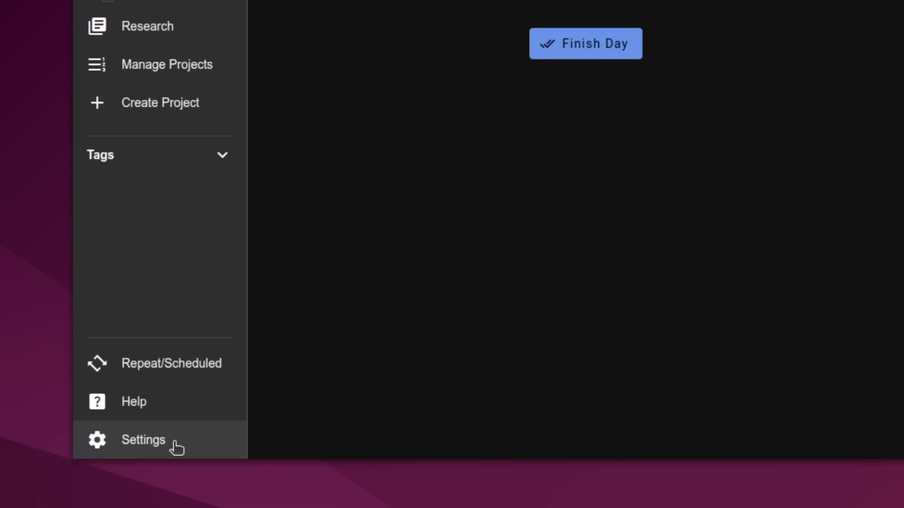
{"action": "left_click", "coordinate": [176, 445]}
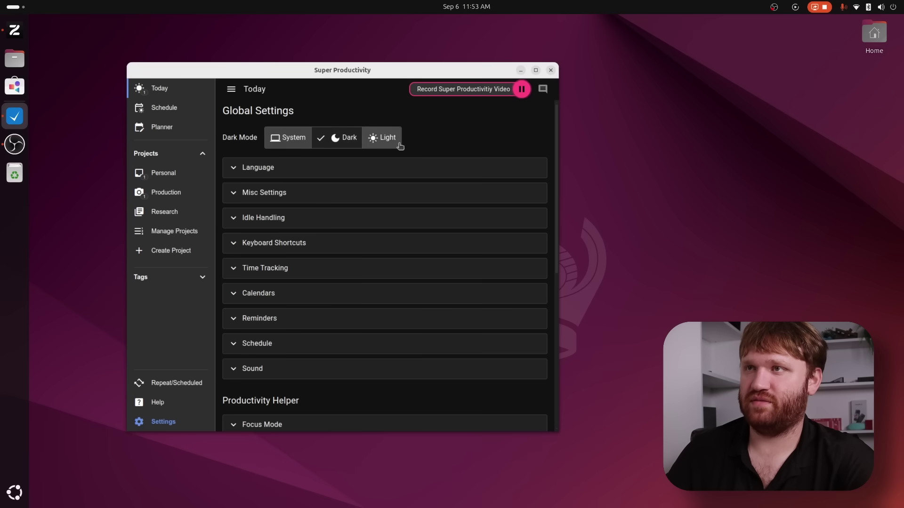
Switch the theme to light and back to dark, then expand Miscellaneous settings
{"action": "left_click", "coordinate": [396, 140]}
{"action": "left_click", "coordinate": [336, 141]}
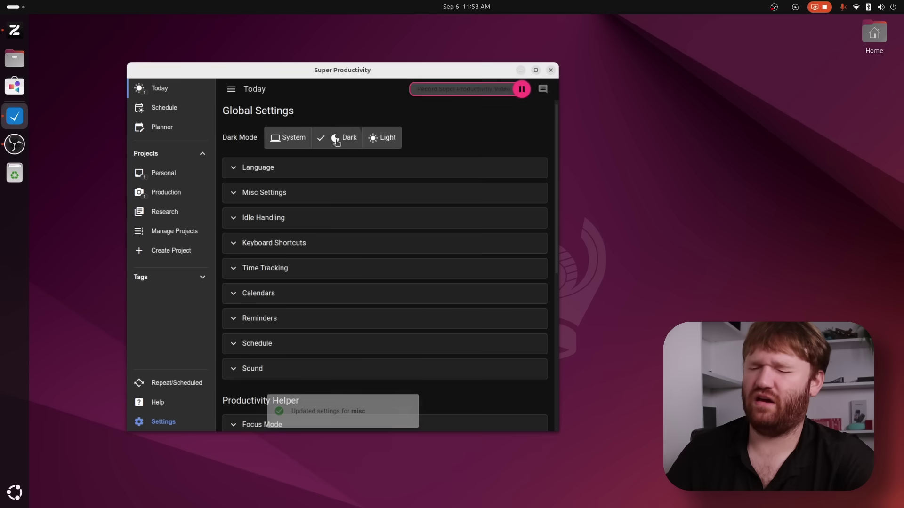
{"action": "left_click", "coordinate": [283, 194]}
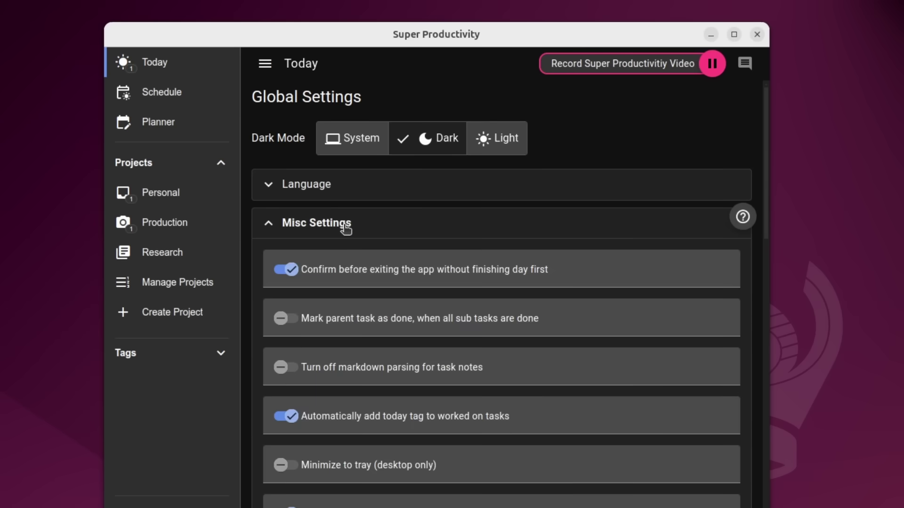
{"action": "scroll", "coordinate": [323, 271], "scroll_direction": "down", "scroll_amount": 2}
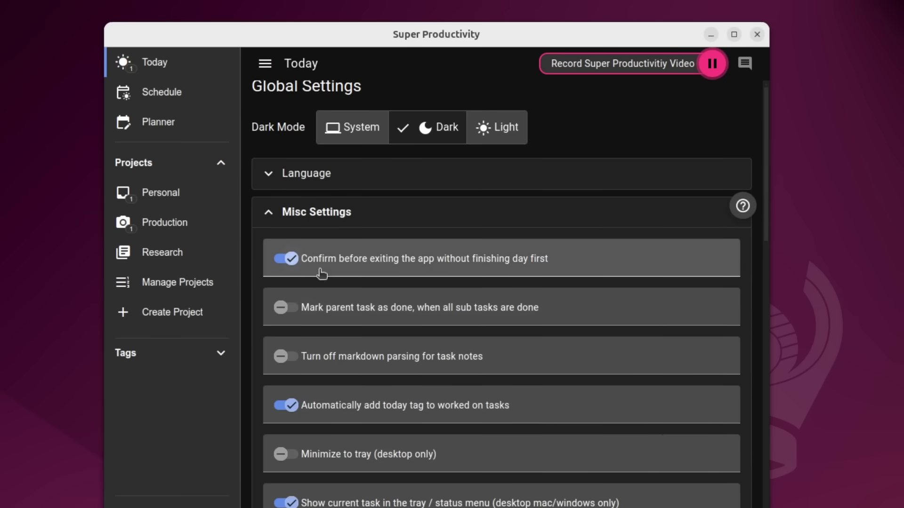
{"action": "scroll", "coordinate": [365, 317], "scroll_direction": "down", "scroll_amount": 4}
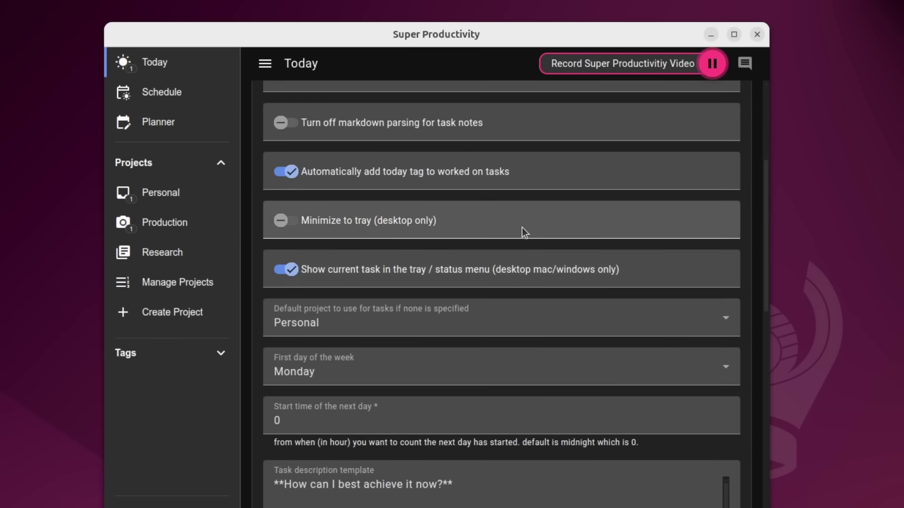
{"action": "scroll", "coordinate": [521, 228], "scroll_direction": "up", "scroll_amount": 4}
{"action": "scroll", "coordinate": [521, 228], "scroll_direction": "down", "scroll_amount": 4}
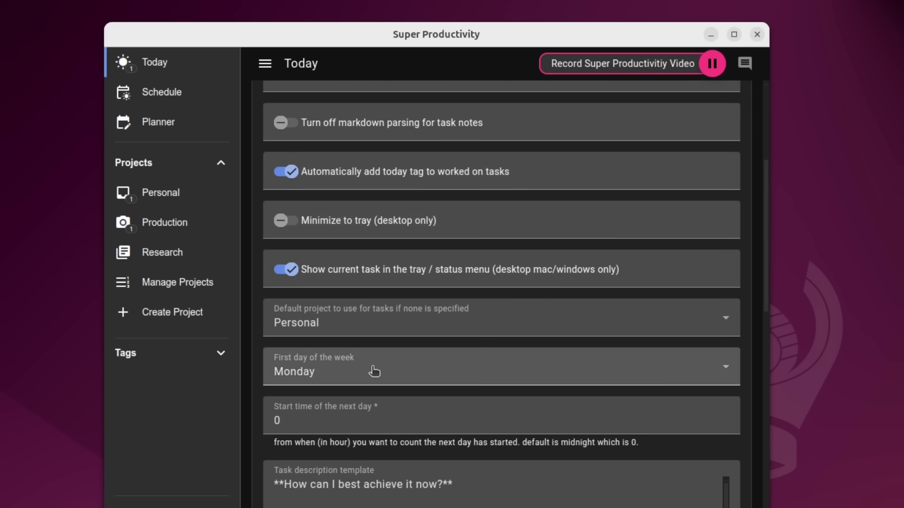
Change the start-of-next-day time to 9
{"action": "left_click", "coordinate": [287, 420]}
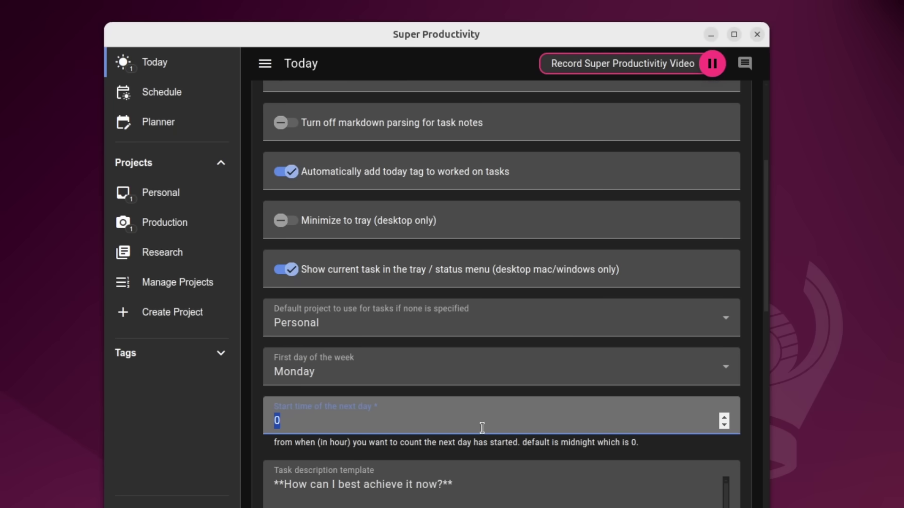
{"action": "type", "text": "9"}
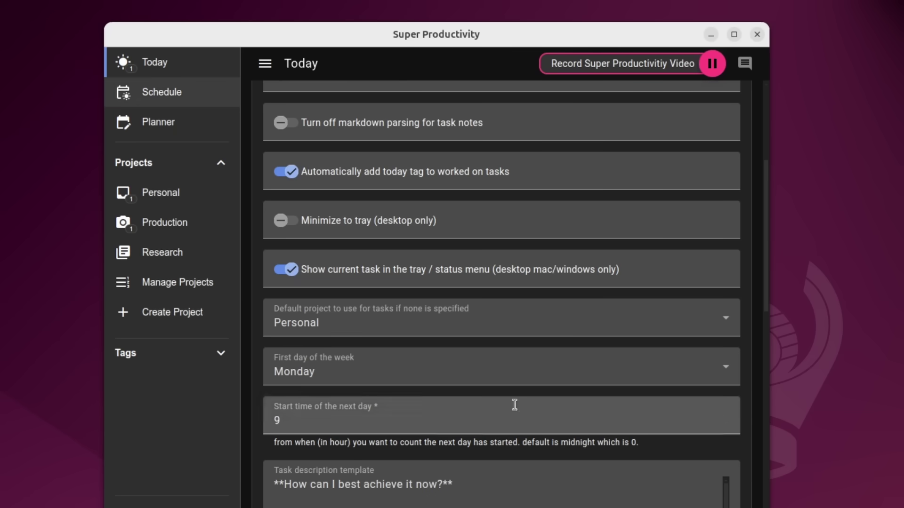
{"action": "scroll", "coordinate": [460, 379], "scroll_direction": "down", "scroll_amount": 2}
{"action": "left_click_drag", "start_coordinate": [277, 329], "coordinate": [268, 341]}
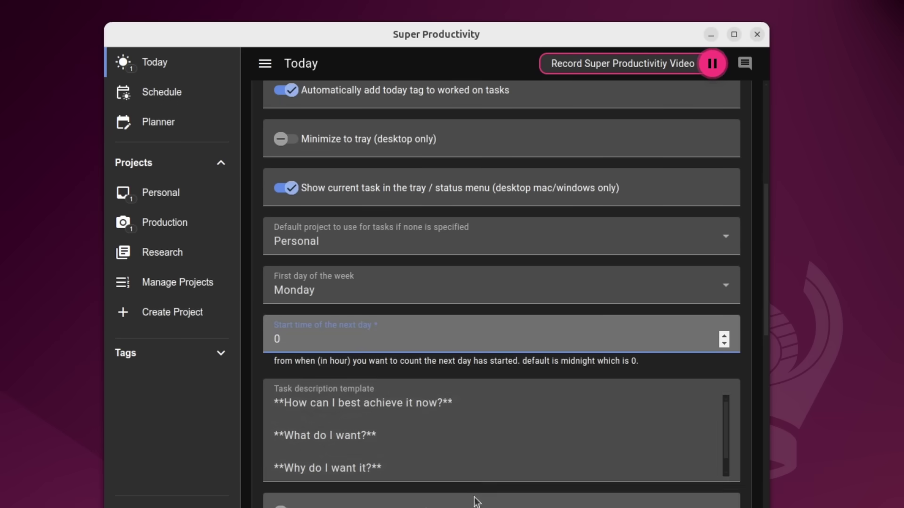
{"action": "scroll", "coordinate": [469, 398], "scroll_direction": "down", "scroll_amount": 6}
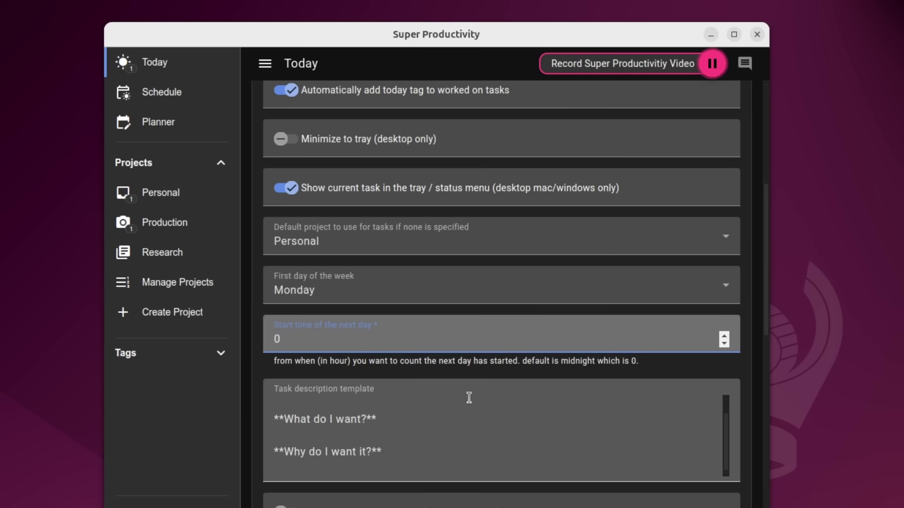
{"action": "scroll", "coordinate": [282, 350], "scroll_direction": "down", "scroll_amount": 4}
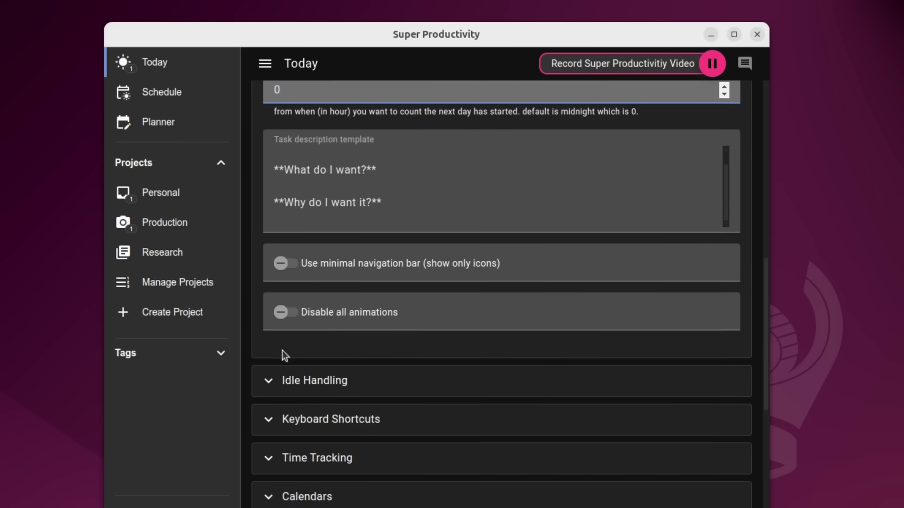
Review the 5m idle trigger, resume tracking with TASK+BREAK, and peek at Keyboard Shortcuts
{"action": "left_click", "coordinate": [305, 307]}
{"action": "scroll", "coordinate": [358, 348], "scroll_direction": "down", "scroll_amount": 3}
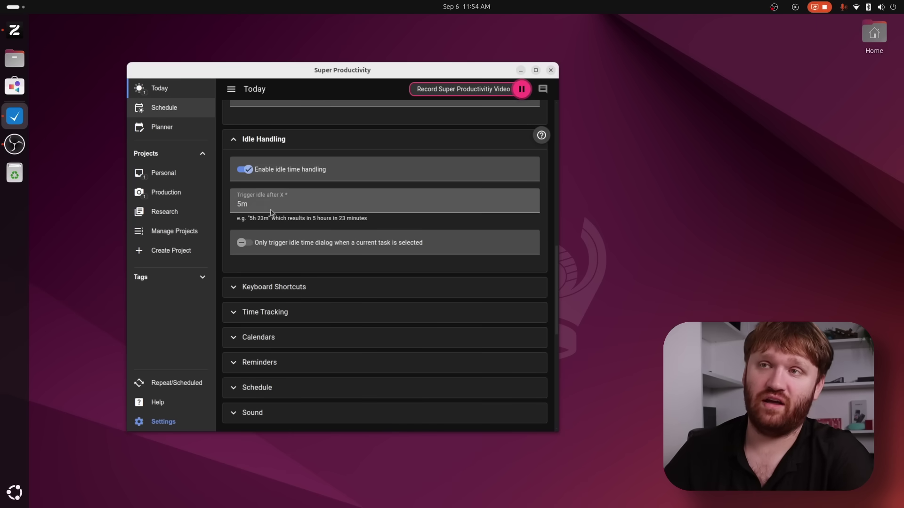
{"action": "double_click", "coordinate": [238, 207]}
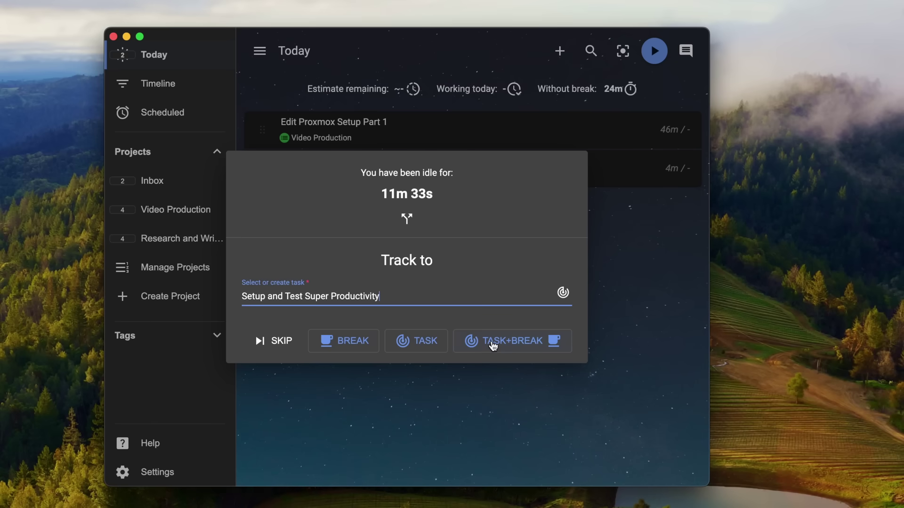
{"action": "left_click", "coordinate": [493, 346]}
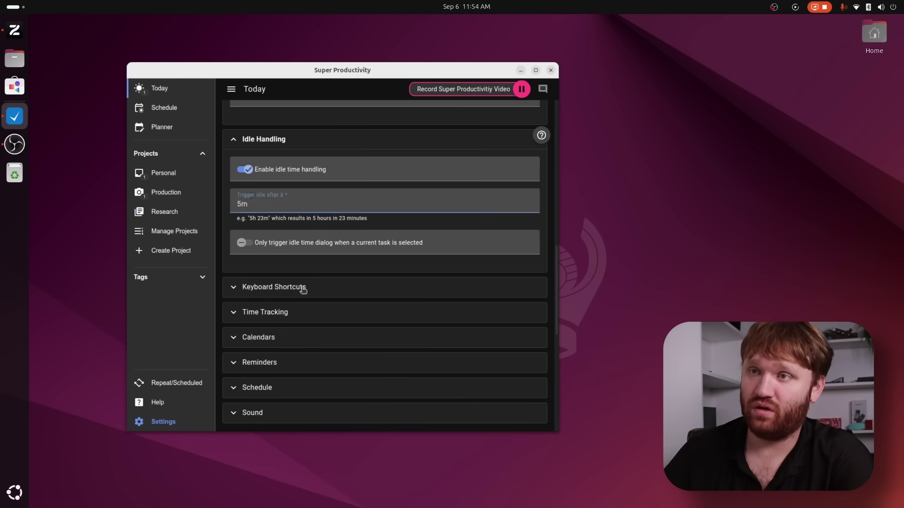
{"action": "left_click", "coordinate": [302, 288]}
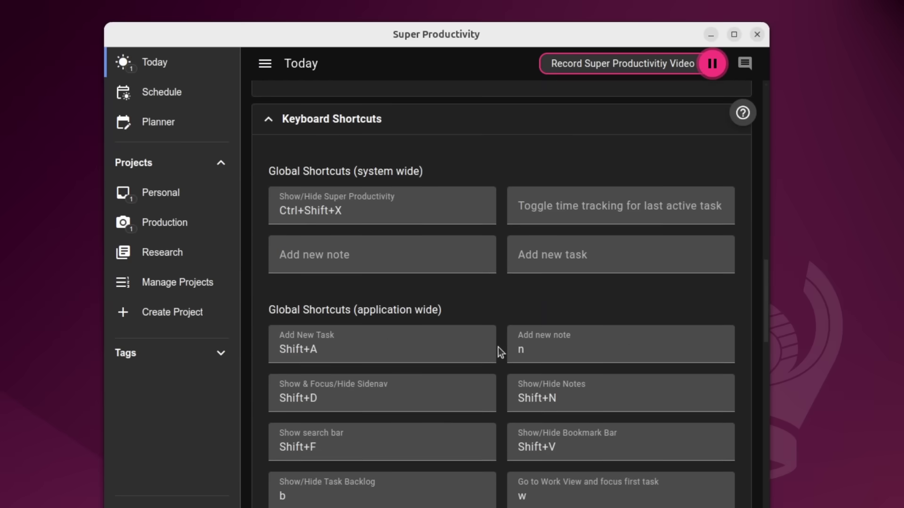
{"action": "left_click", "coordinate": [331, 124]}
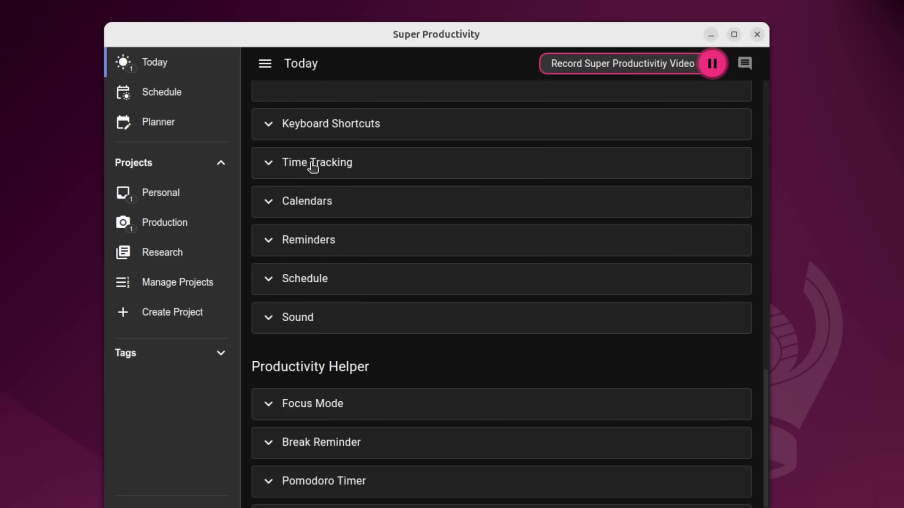
Set the default time estimate for new tasks to 1h in Time Tracking
{"action": "left_click", "coordinate": [313, 163]}
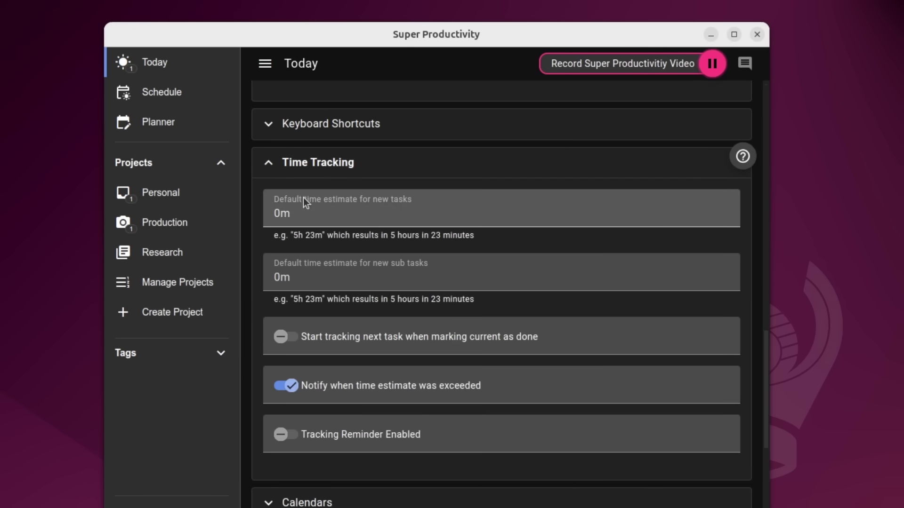
{"action": "double_click", "coordinate": [276, 212]}
{"action": "type", "text": "1"}
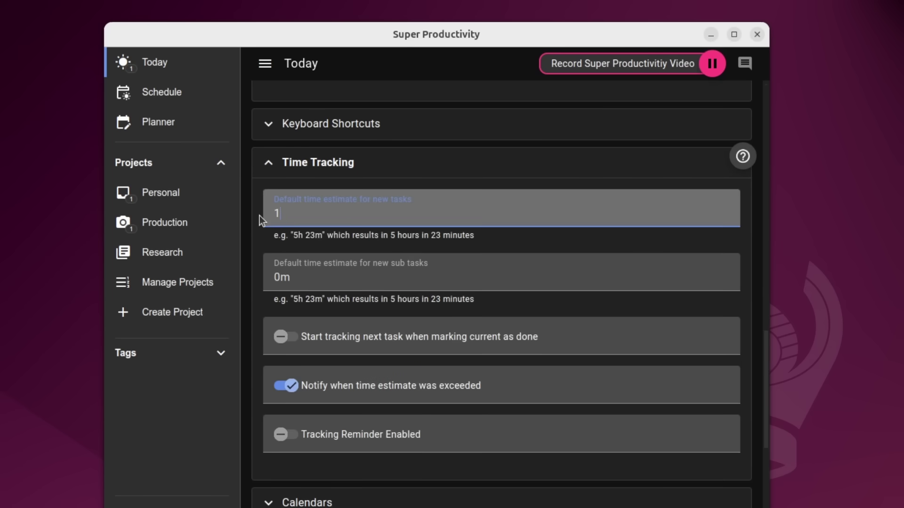
{"action": "type", "text": "h"}
{"action": "scroll", "coordinate": [347, 358], "scroll_direction": "up", "scroll_amount": 2}
{"action": "scroll", "coordinate": [346, 359], "scroll_direction": "down", "scroll_amount": 5}
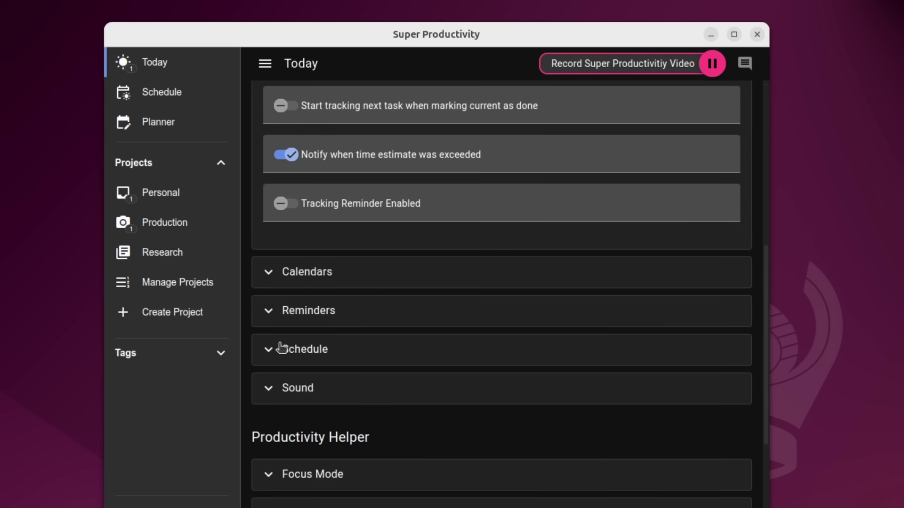
Expand the Calendar integration, Reminders and Schedule settings sections
{"action": "left_click", "coordinate": [301, 279]}
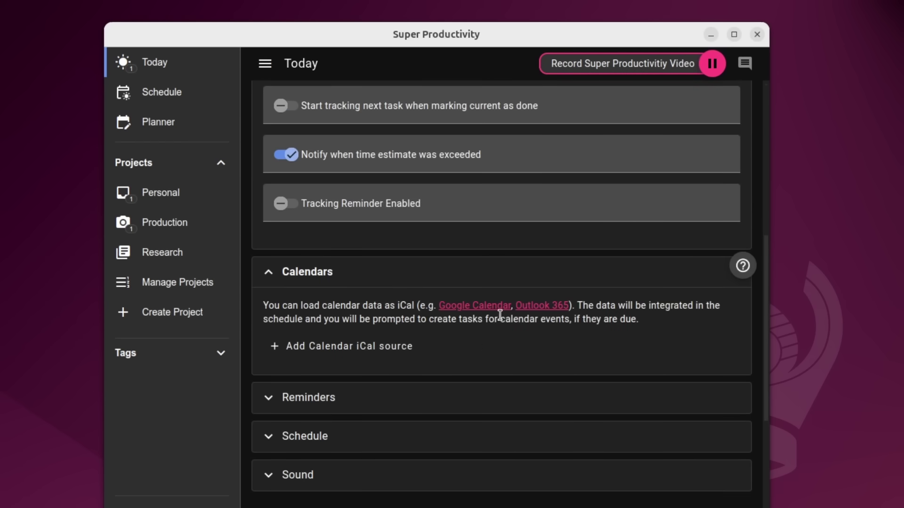
{"action": "left_click", "coordinate": [357, 407]}
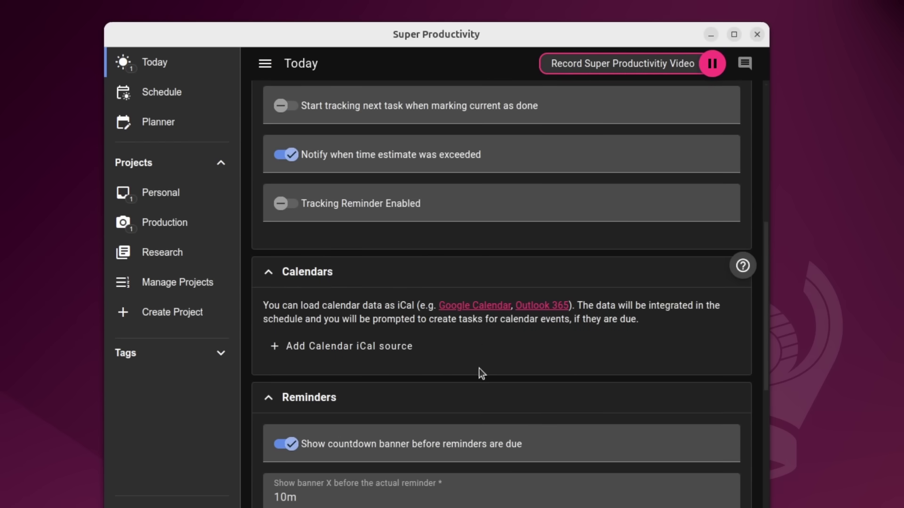
{"action": "scroll", "coordinate": [484, 369], "scroll_direction": "down", "scroll_amount": 2}
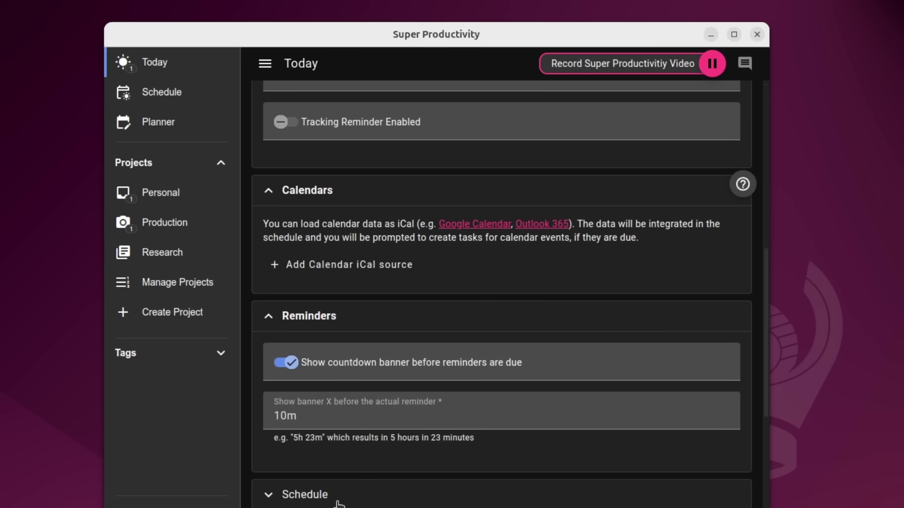
{"action": "left_click", "coordinate": [443, 485]}
{"action": "scroll", "coordinate": [444, 478], "scroll_direction": "down", "scroll_amount": 5}
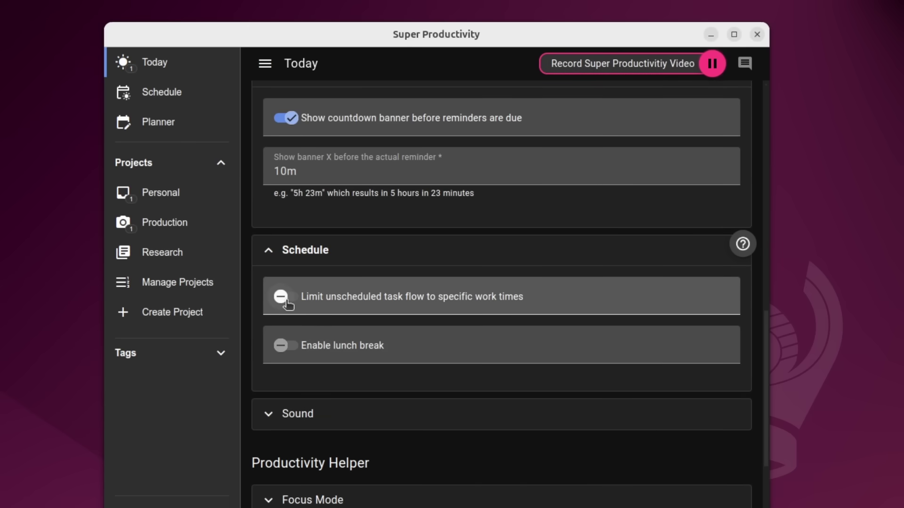
Enable the lunch break from 12:00 to 13:00, with work-time limiting toggled back off
{"action": "left_click", "coordinate": [323, 307]}
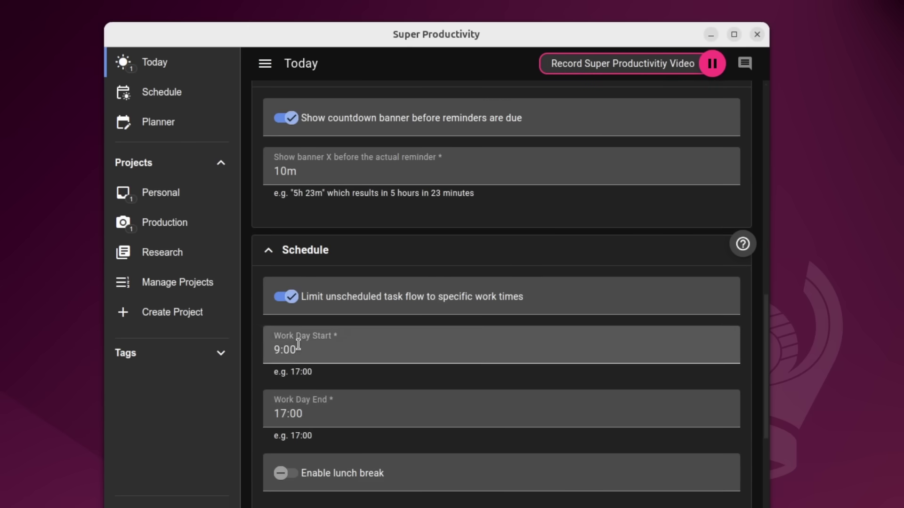
{"action": "left_click", "coordinate": [297, 300]}
{"action": "left_click", "coordinate": [289, 347]}
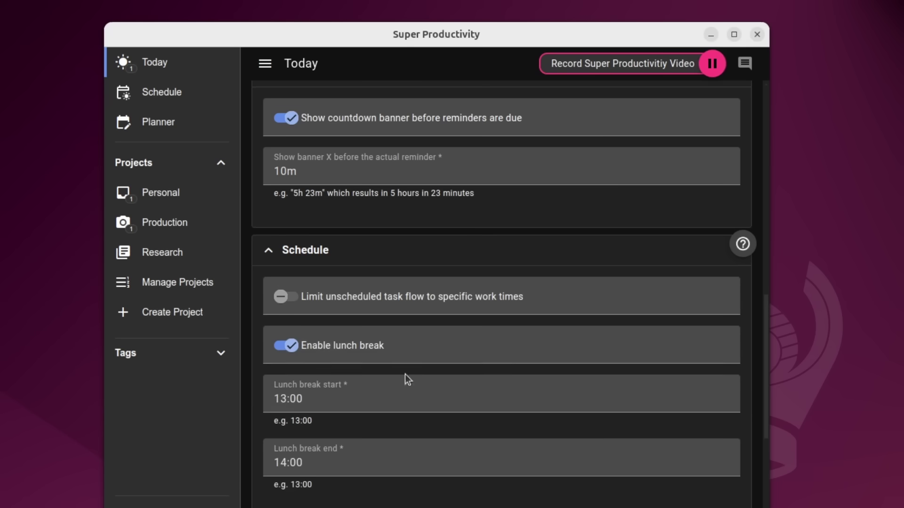
{"action": "scroll", "coordinate": [376, 399], "scroll_direction": "down", "scroll_amount": 2}
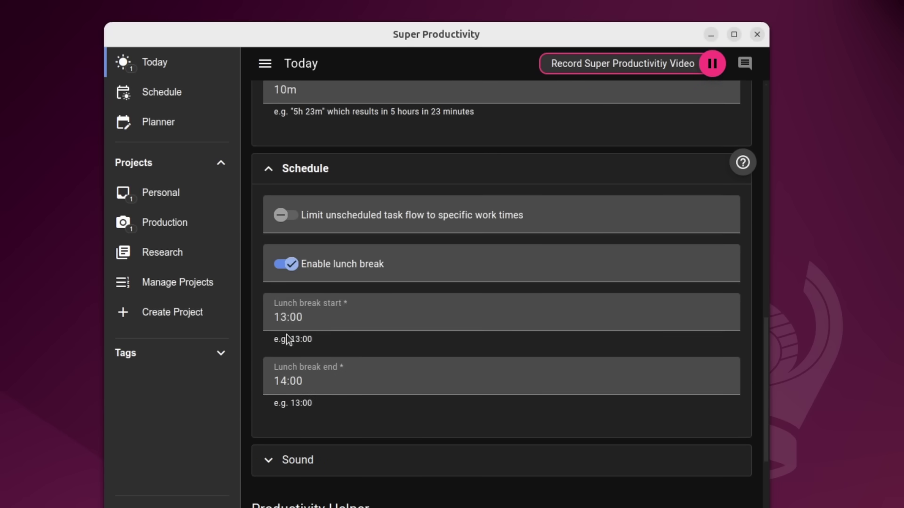
{"action": "left_click_drag", "start_coordinate": [282, 316], "coordinate": [300, 315]}
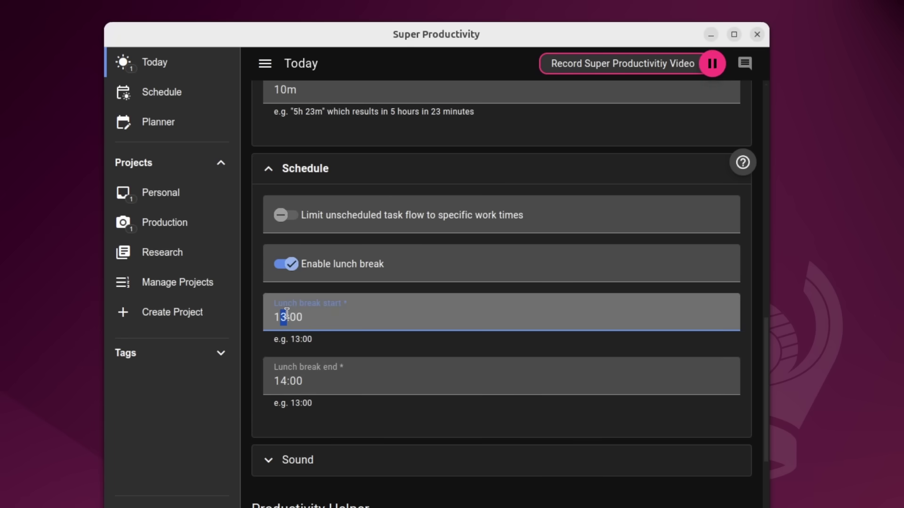
{"action": "type", "text": "2"}
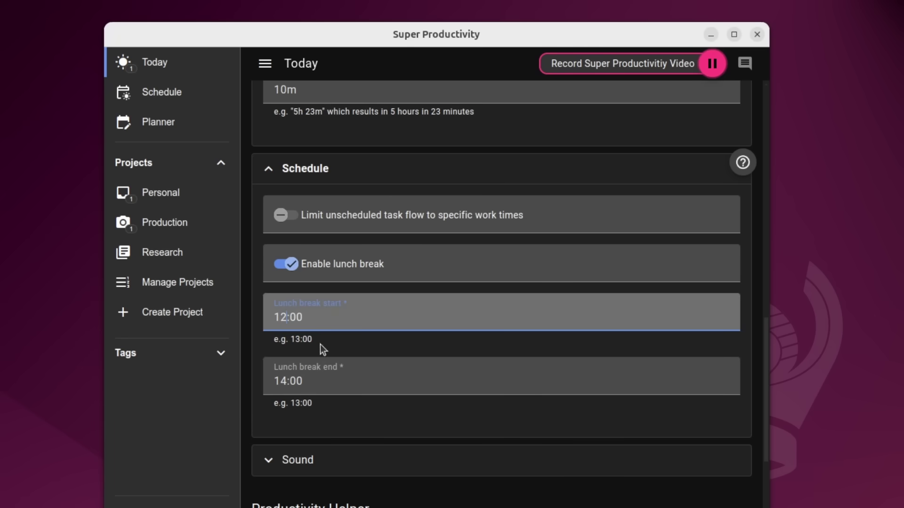
{"action": "left_click", "coordinate": [284, 381]}
{"action": "type", "text": "3"}
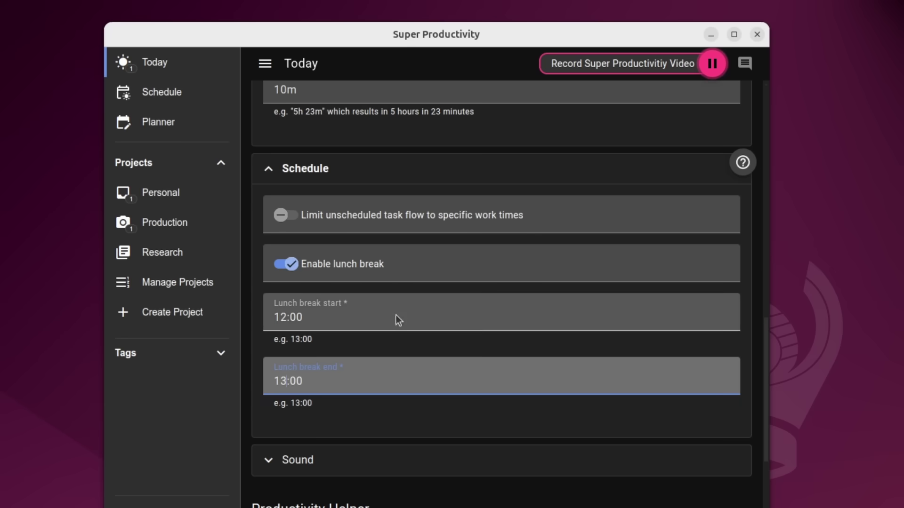
{"action": "left_click", "coordinate": [418, 485]}
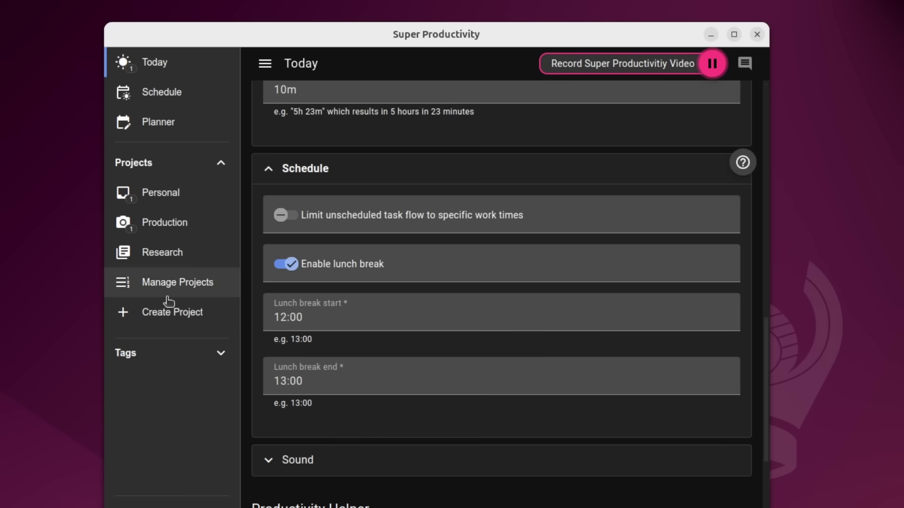
{"action": "left_click", "coordinate": [314, 465]}
Start a 50m focus session on Edit Proxmox Setup Part 1, then switch to the Production project
{"action": "scroll", "coordinate": [459, 387], "scroll_direction": "down", "scroll_amount": 10}
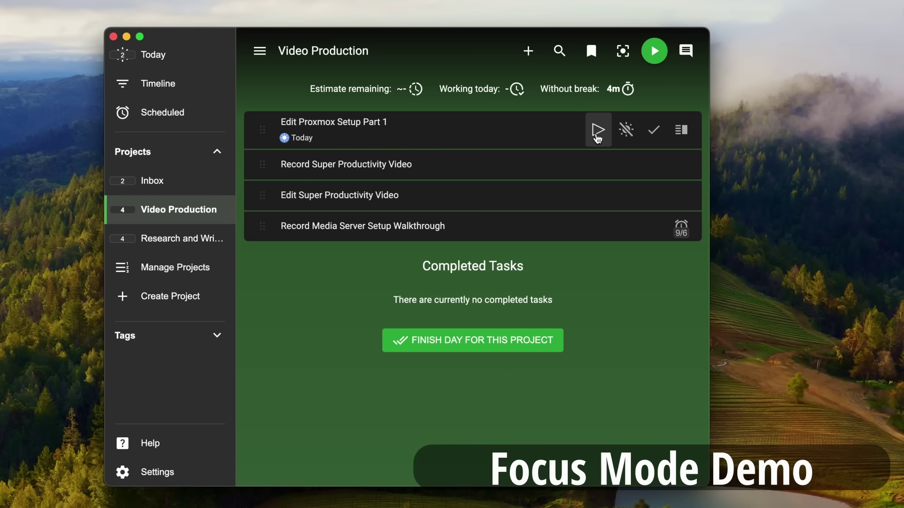
{"action": "left_click", "coordinate": [595, 133]}
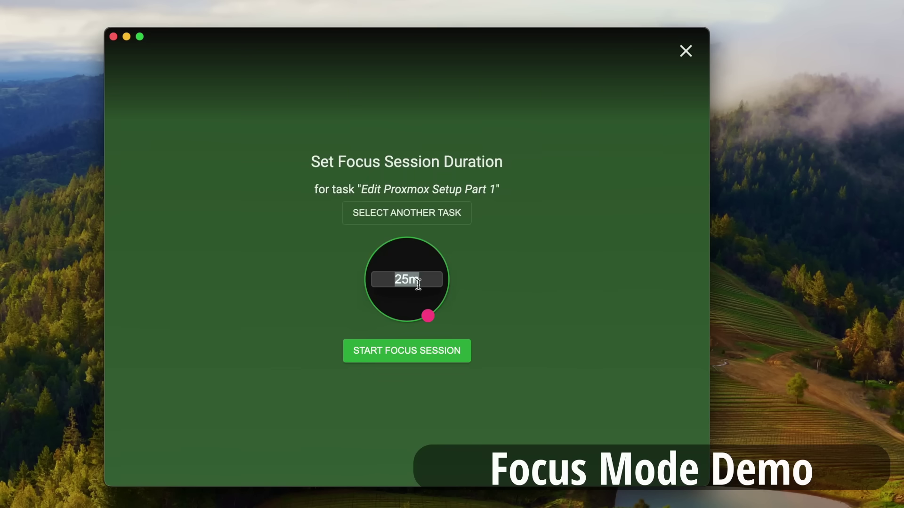
{"action": "type", "text": "50m"}
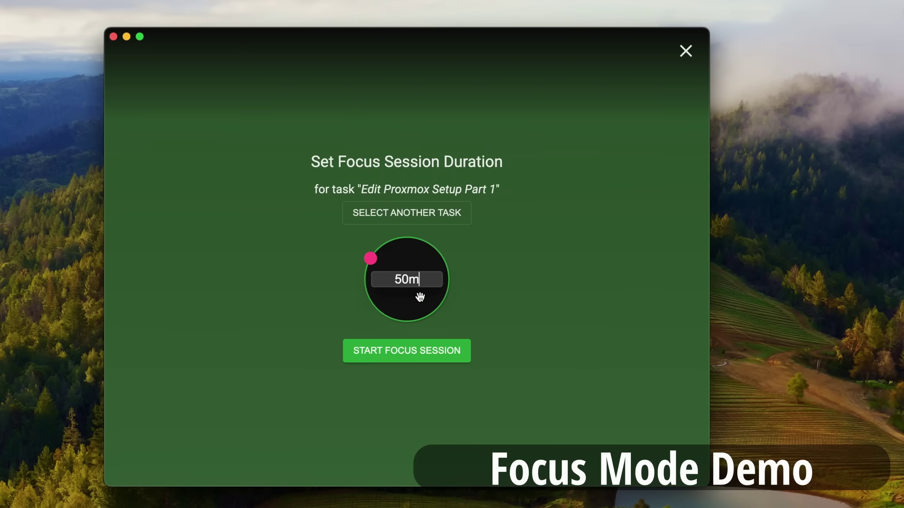
{"action": "left_click", "coordinate": [396, 354]}
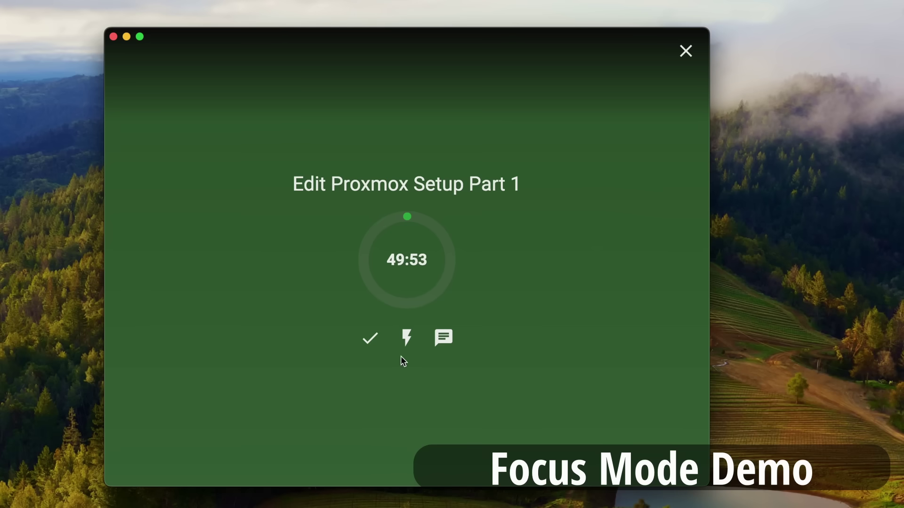
{"action": "left_click", "coordinate": [371, 340]}
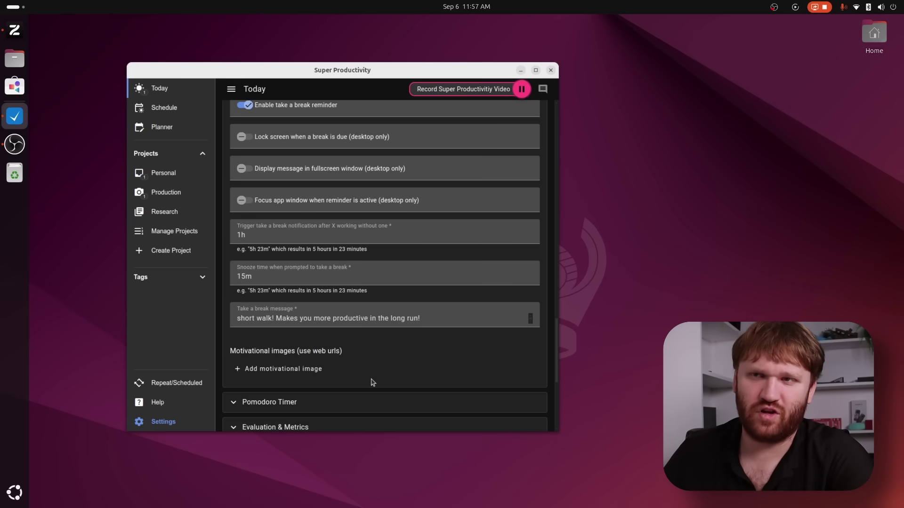
{"action": "left_click", "coordinate": [170, 198]}
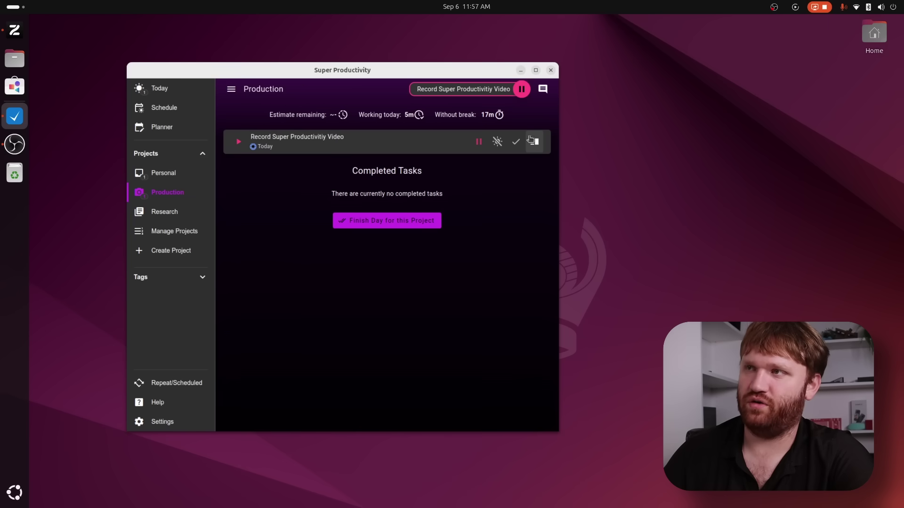
Open a repeat setup for the video task, leave it on Every day, and close it unsaved
{"action": "left_click", "coordinate": [533, 141]}
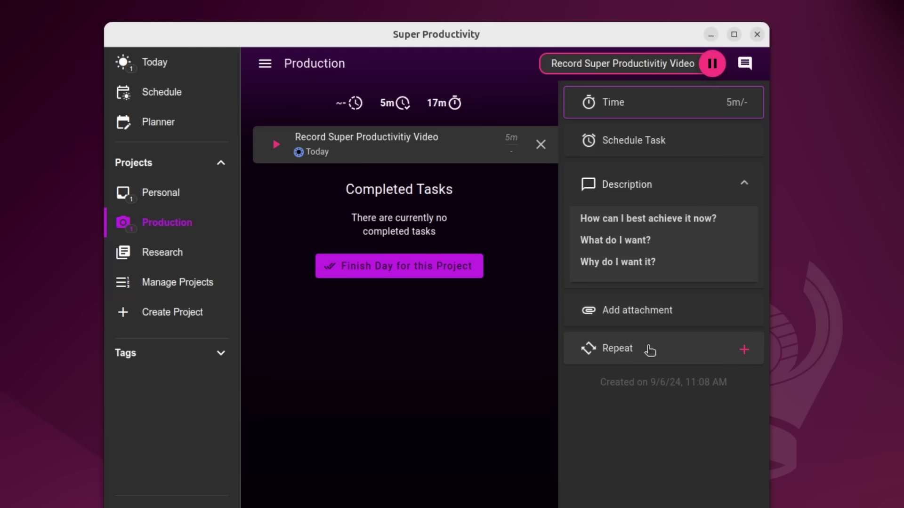
{"action": "left_click", "coordinate": [743, 352]}
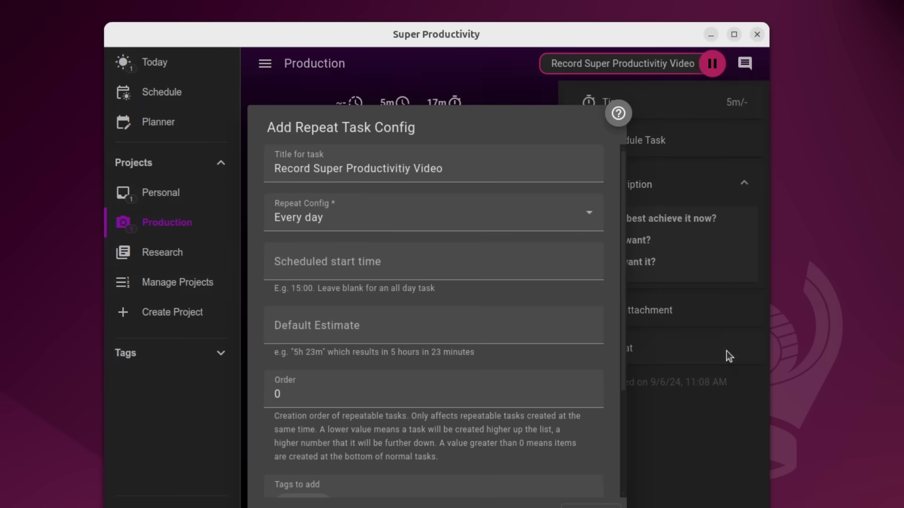
{"action": "left_click", "coordinate": [361, 227]}
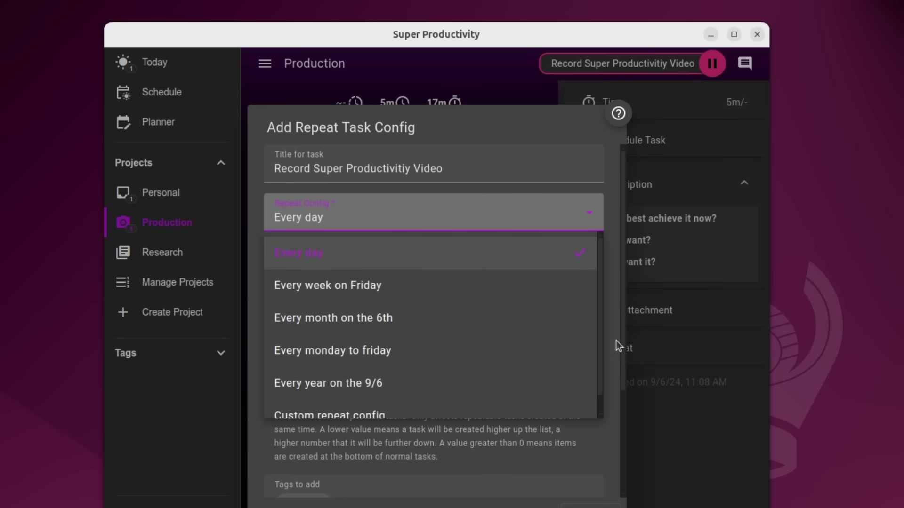
{"action": "scroll", "coordinate": [454, 319], "scroll_direction": "down", "scroll_amount": 1}
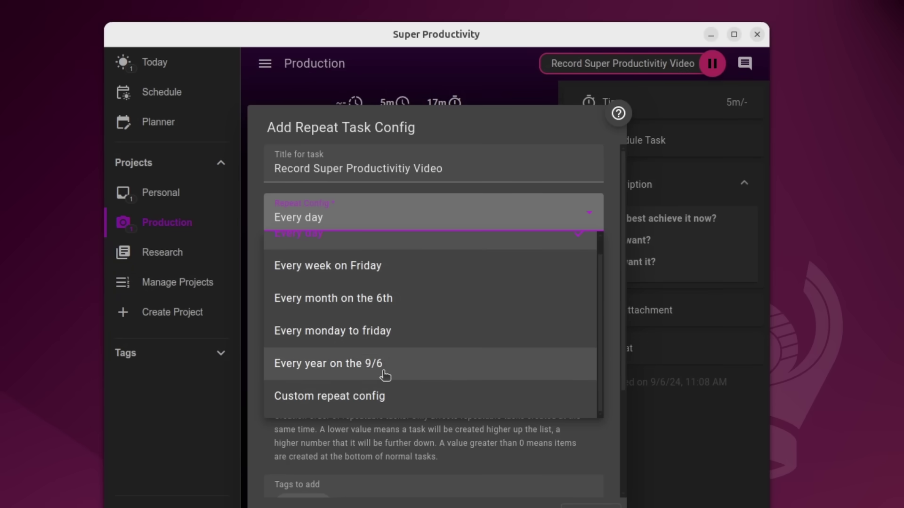
{"action": "scroll", "coordinate": [474, 244], "scroll_direction": "up", "scroll_amount": 1}
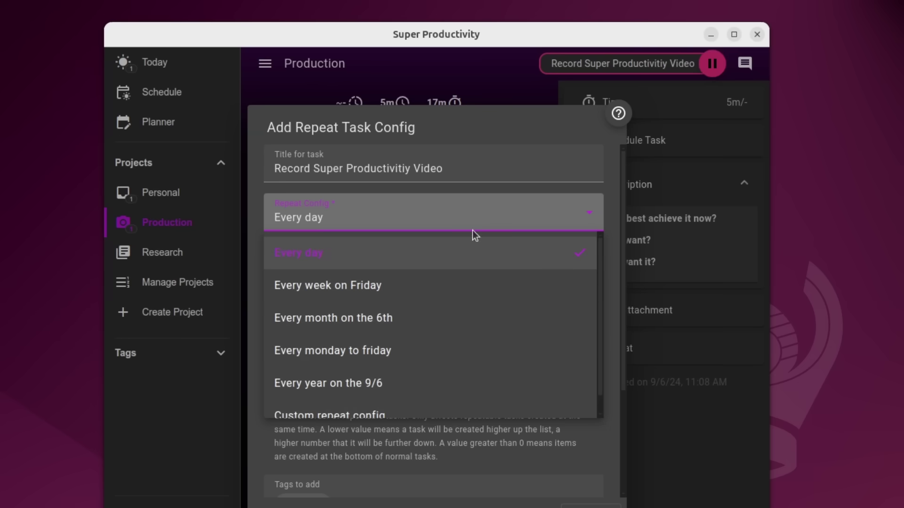
{"action": "left_click", "coordinate": [414, 448]}
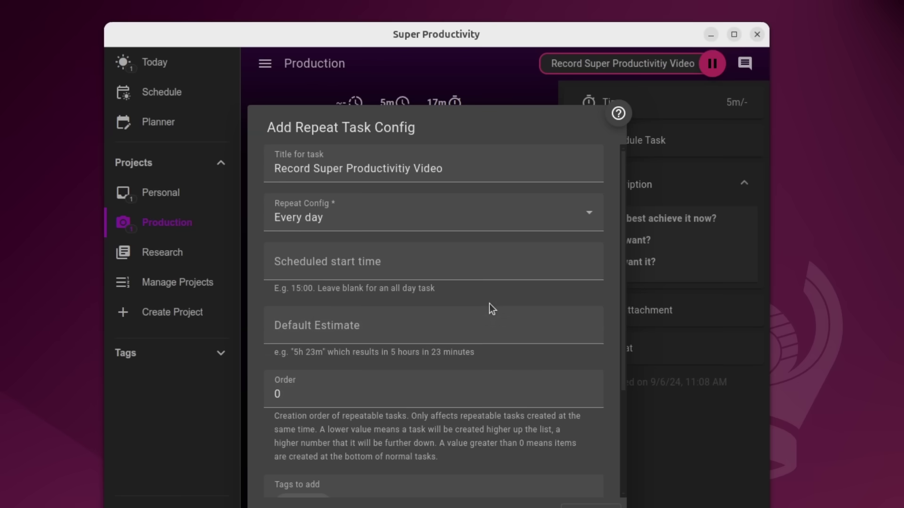
{"action": "scroll", "coordinate": [490, 308], "scroll_direction": "down", "scroll_amount": 3}
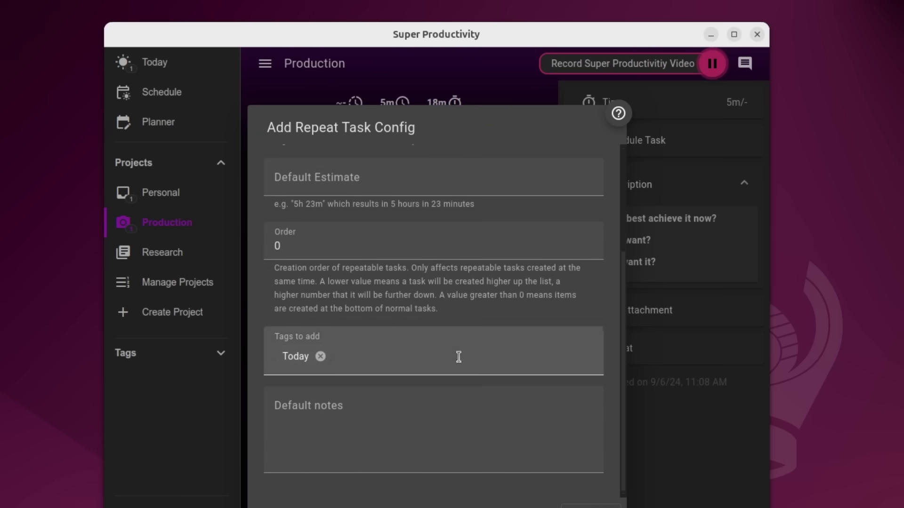
{"action": "left_click", "coordinate": [583, 502]}
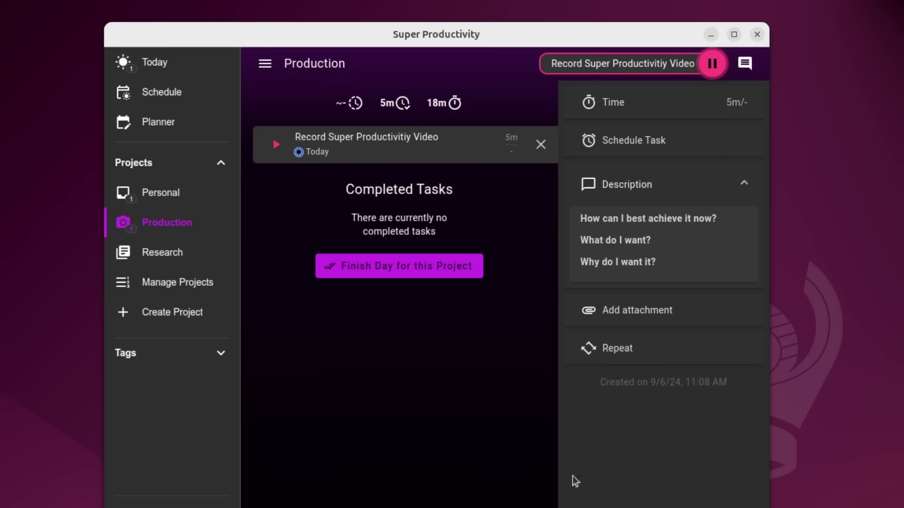
Attach a link to google.com titled 'Search' to the video task
{"action": "left_click", "coordinate": [681, 313]}
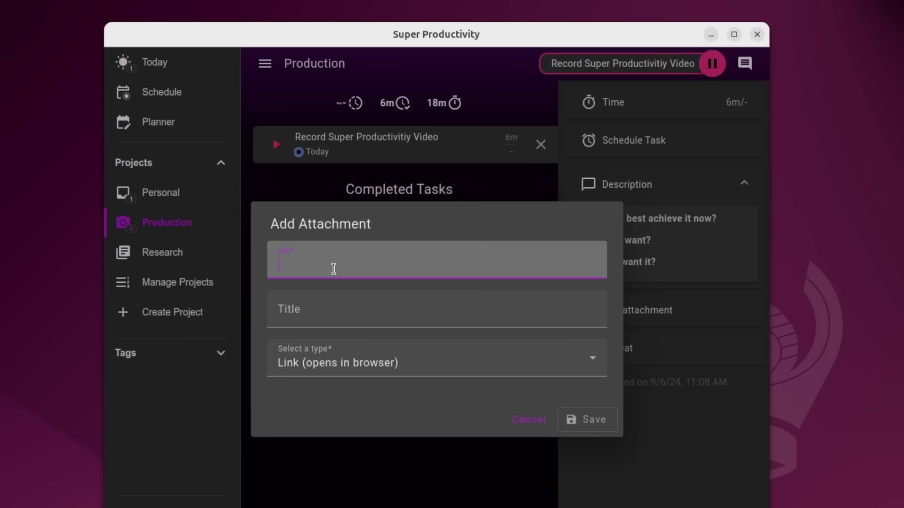
{"action": "type", "text": "google.com"}
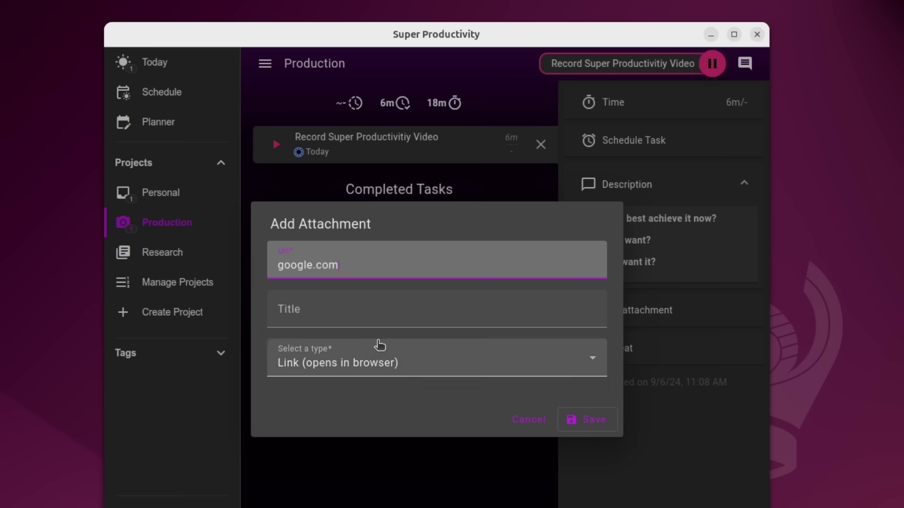
{"action": "left_click", "coordinate": [364, 307]}
{"action": "type", "text": "Search"}
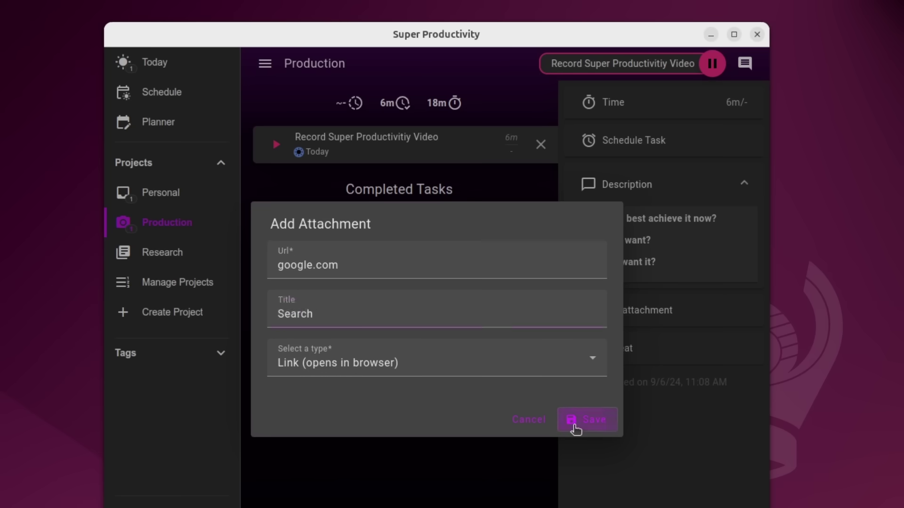
{"action": "left_click", "coordinate": [574, 423]}
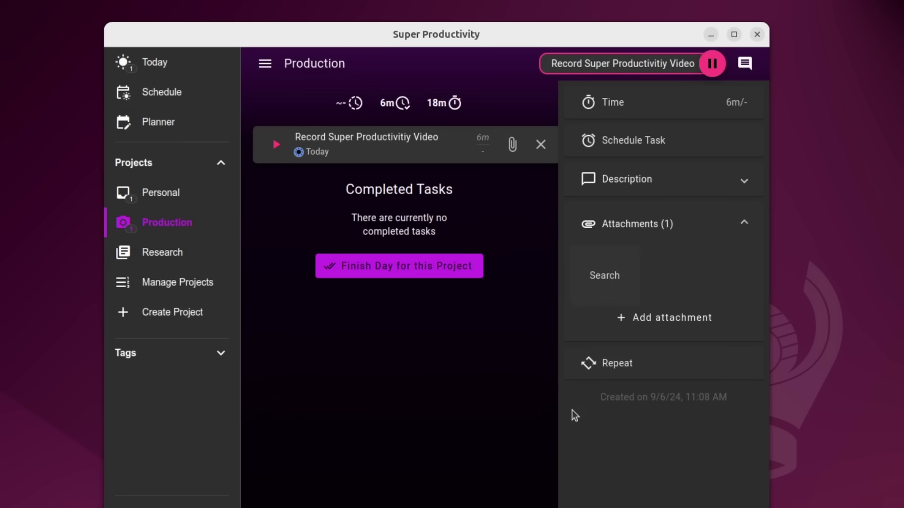
Delete the Search attachment, rewrite the task description, and close the details panel
{"action": "mouse_move", "coordinate": [612, 281]}
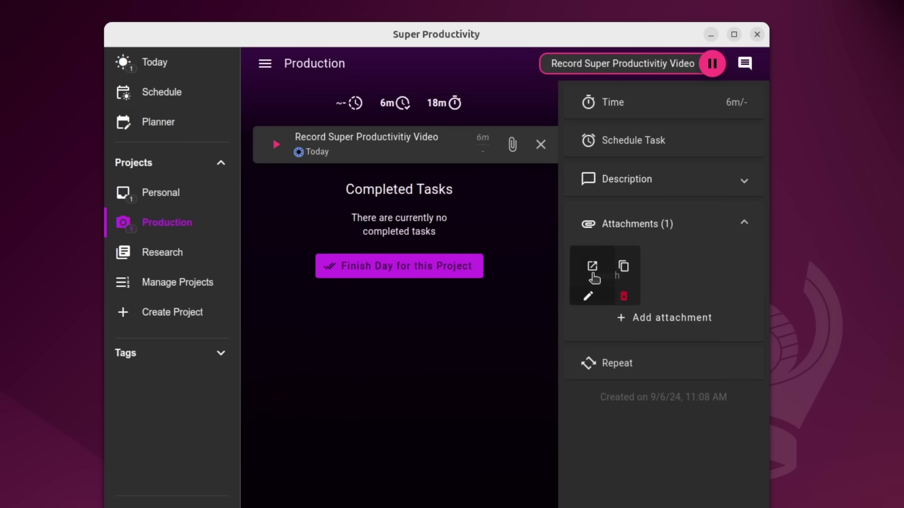
{"action": "left_click", "coordinate": [622, 297]}
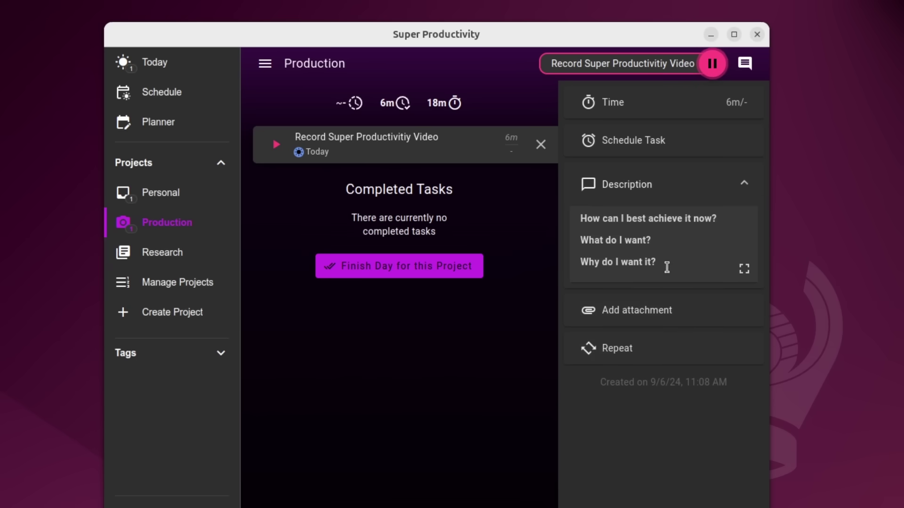
{"action": "left_click", "coordinate": [616, 246]}
{"action": "key", "text": "shift+Up"}
{"action": "key", "text": "shift+Up"}
{"action": "key", "text": "shift+Up"}
{"action": "key", "text": "shift+Up"}
{"action": "key", "text": "shift+Up"}
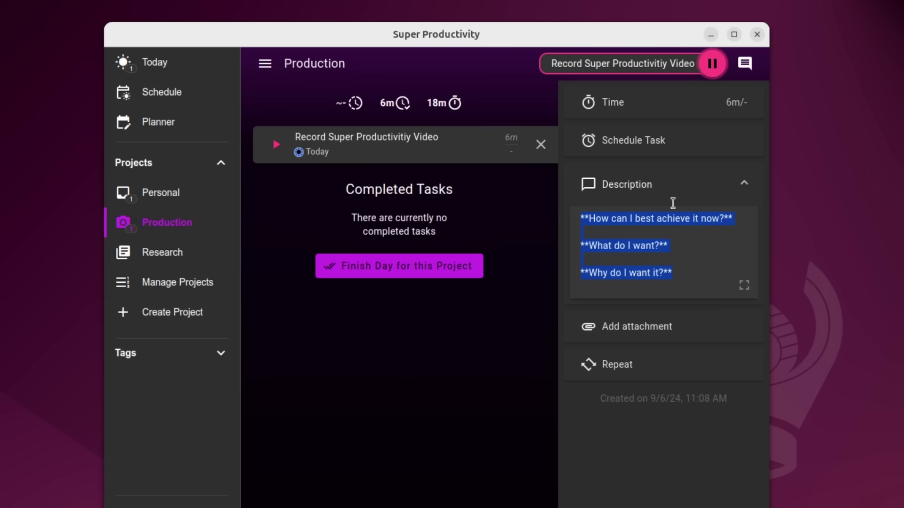
{"action": "left_click", "coordinate": [450, 371]}
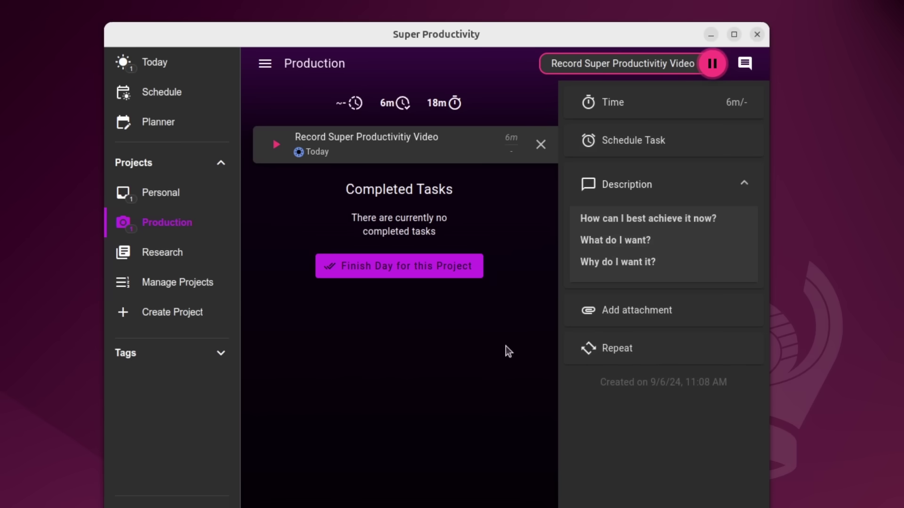
{"action": "left_click", "coordinate": [540, 145]}
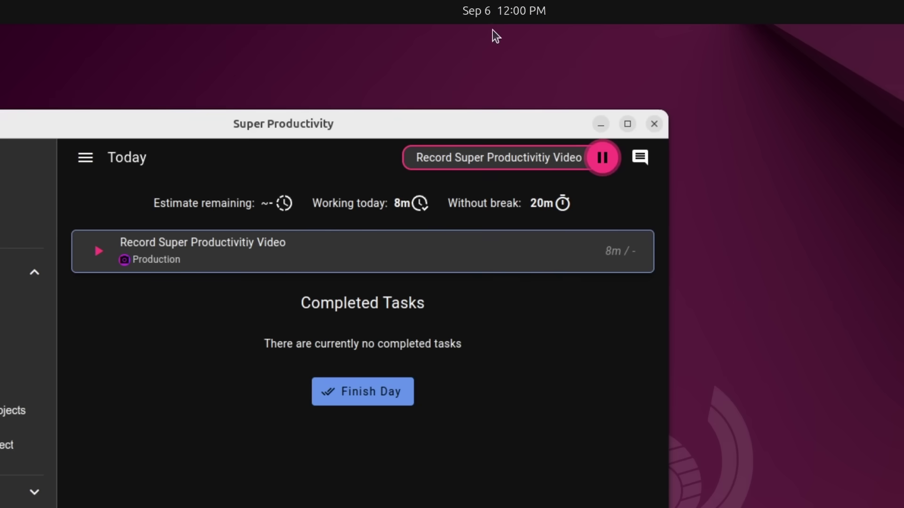
Glance at the top-bar calendar panel, then switch to the Personal project's task list
{"action": "left_click", "coordinate": [514, 14]}
{"action": "left_click", "coordinate": [508, 15]}
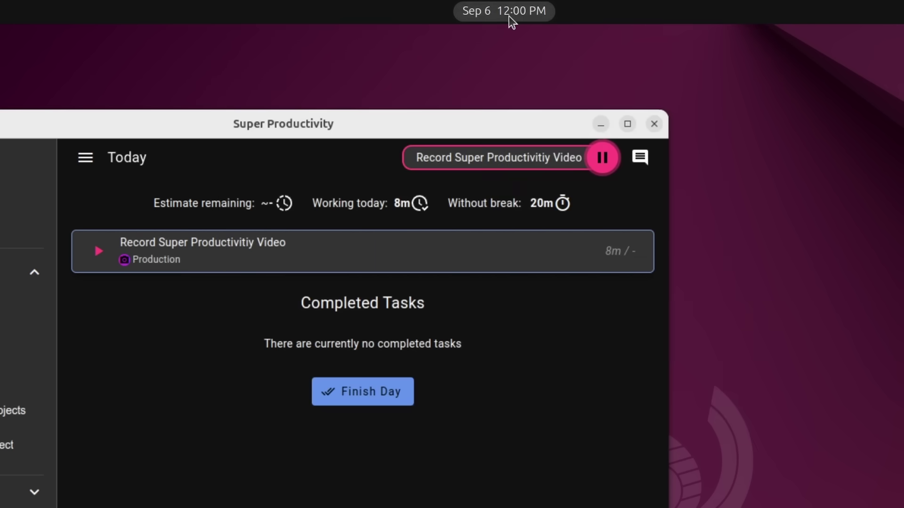
{"action": "mouse_move", "coordinate": [362, 259]}
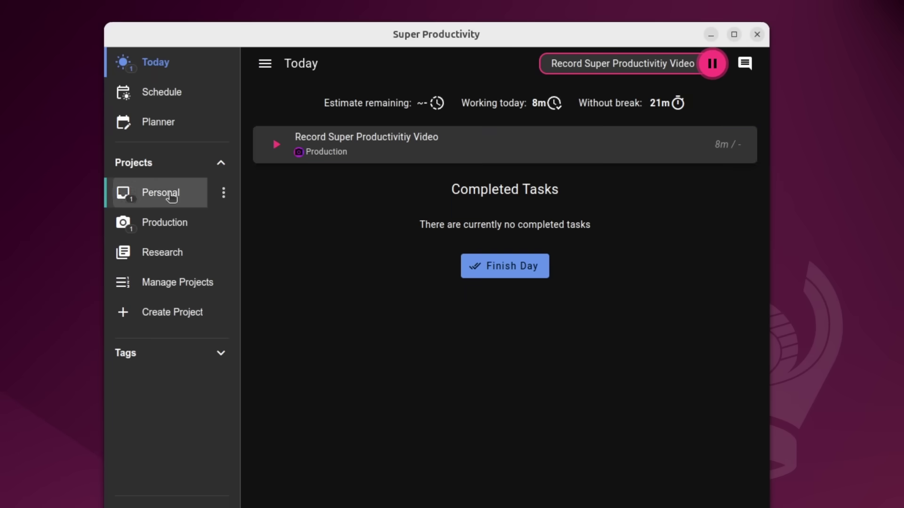
{"action": "left_click", "coordinate": [171, 194]}
Add a new 'outside' tag to Paint the Playhouse and open the outside tag's list
{"action": "mouse_move", "coordinate": [453, 143]}
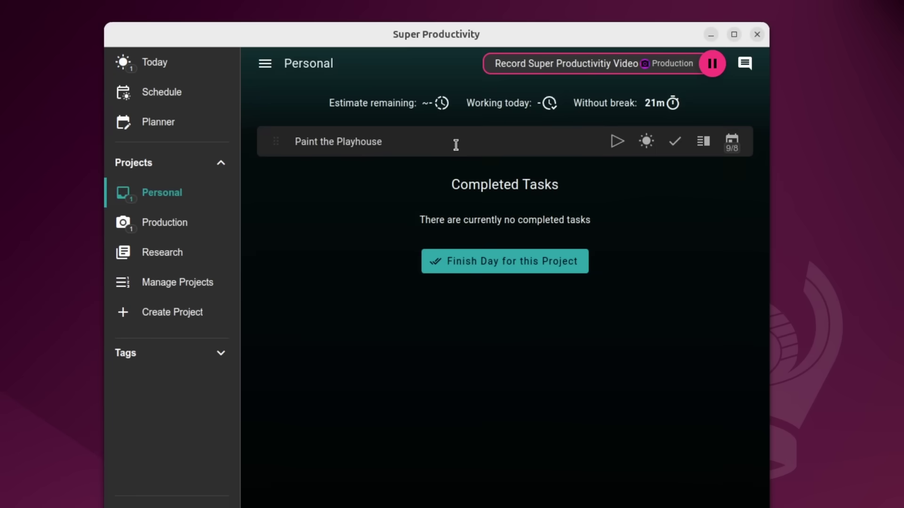
{"action": "left_click", "coordinate": [703, 142]}
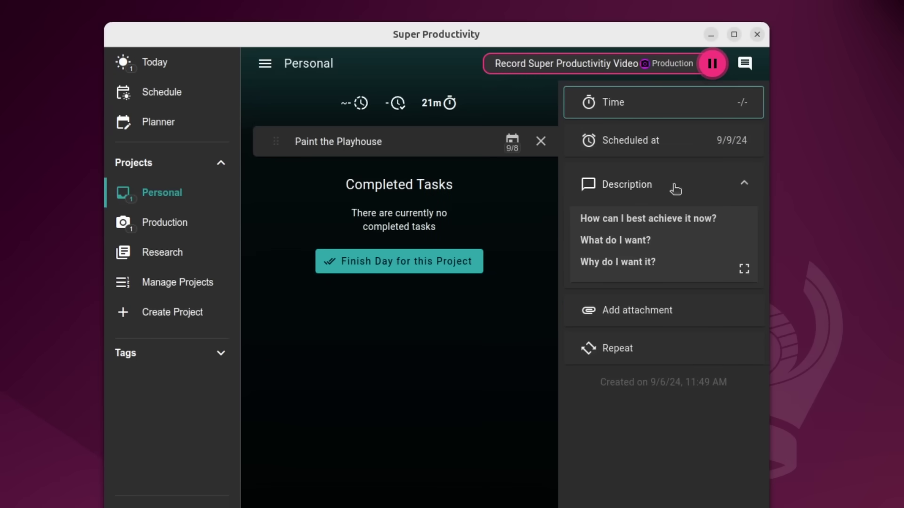
{"action": "left_click", "coordinate": [380, 141]}
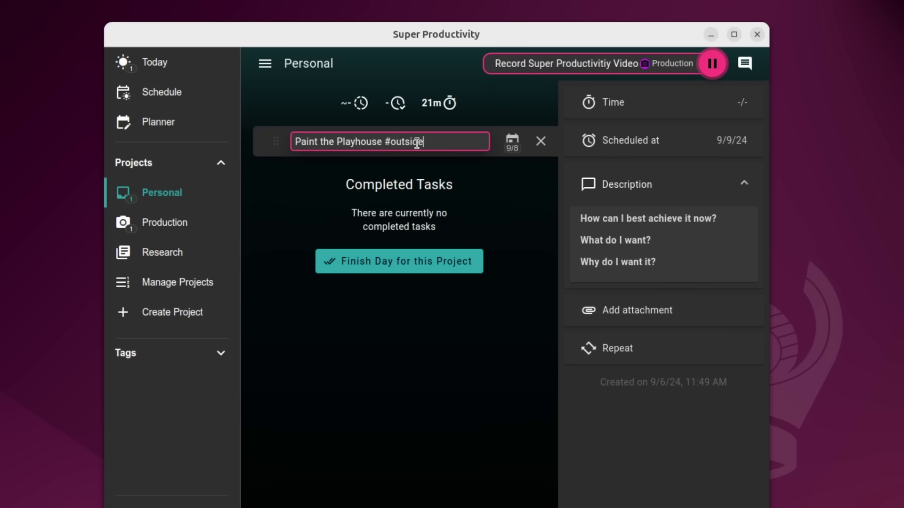
{"action": "type", "text": "#outside"}
{"action": "key", "text": "Return"}
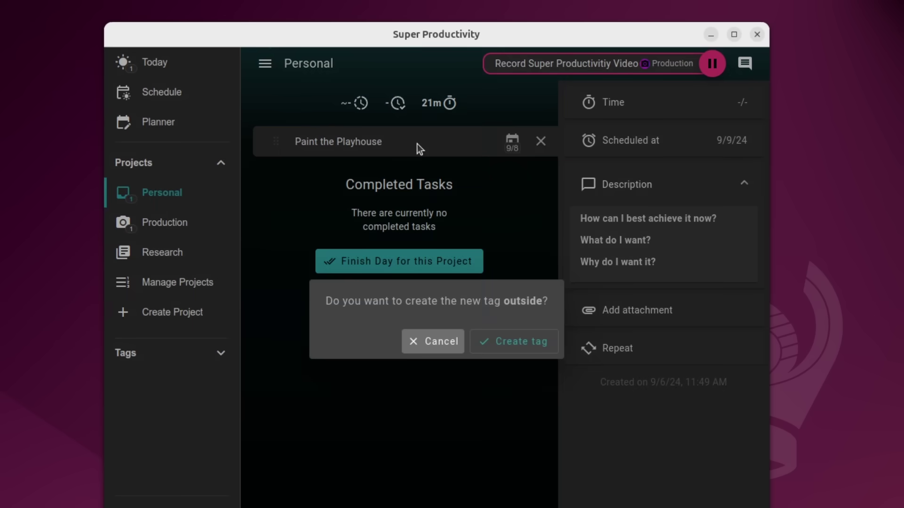
{"action": "left_click", "coordinate": [523, 346]}
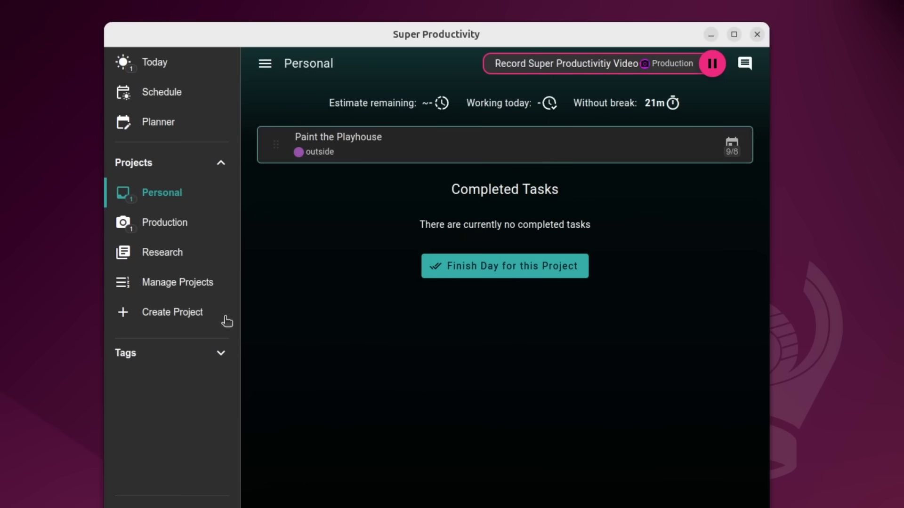
{"action": "left_click", "coordinate": [219, 354]}
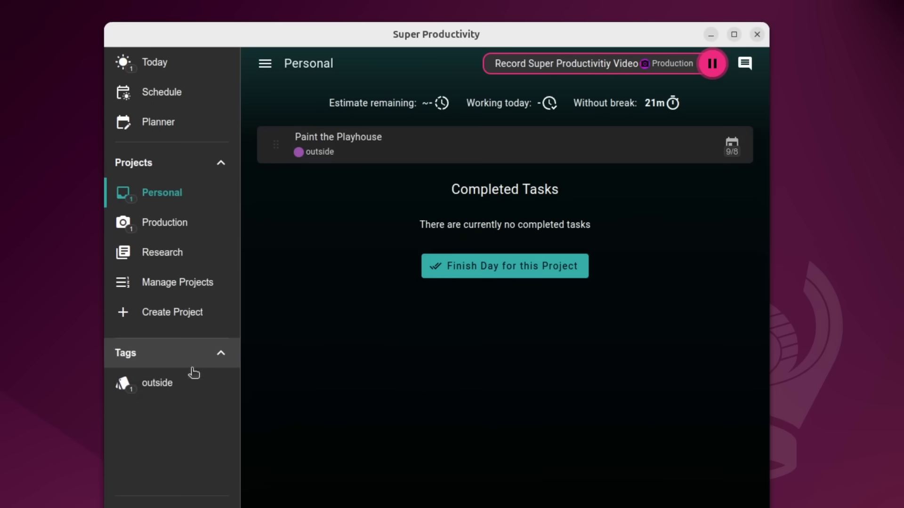
{"action": "left_click", "coordinate": [152, 386]}
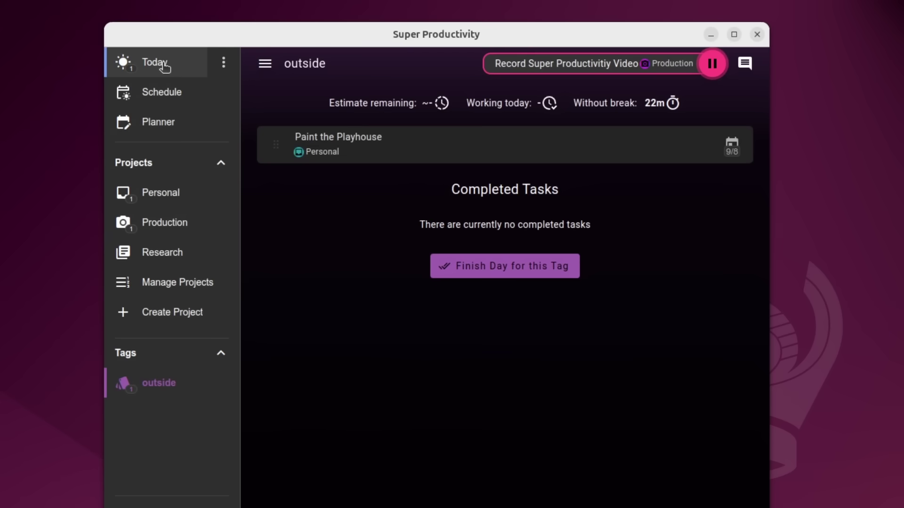
Back on Today, start a new project note with the bold heading 'New Note'
{"action": "left_click", "coordinate": [164, 88]}
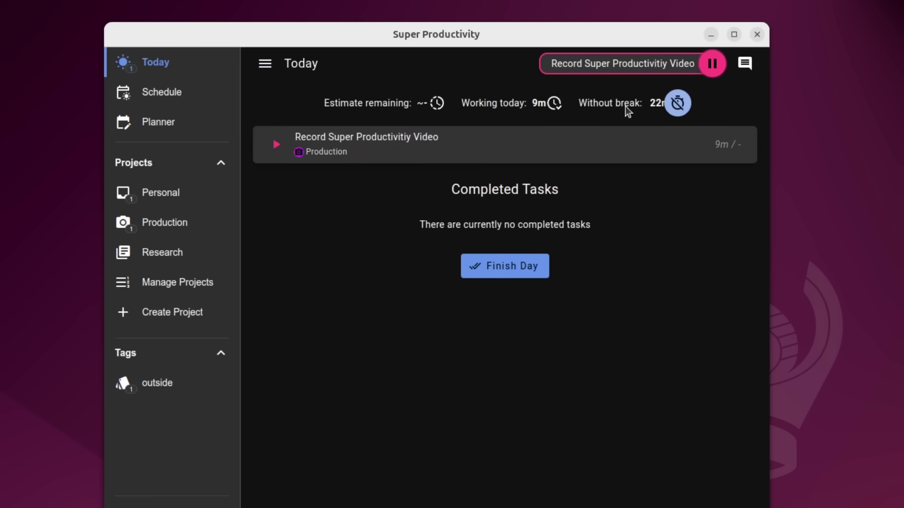
{"action": "left_click", "coordinate": [744, 63]}
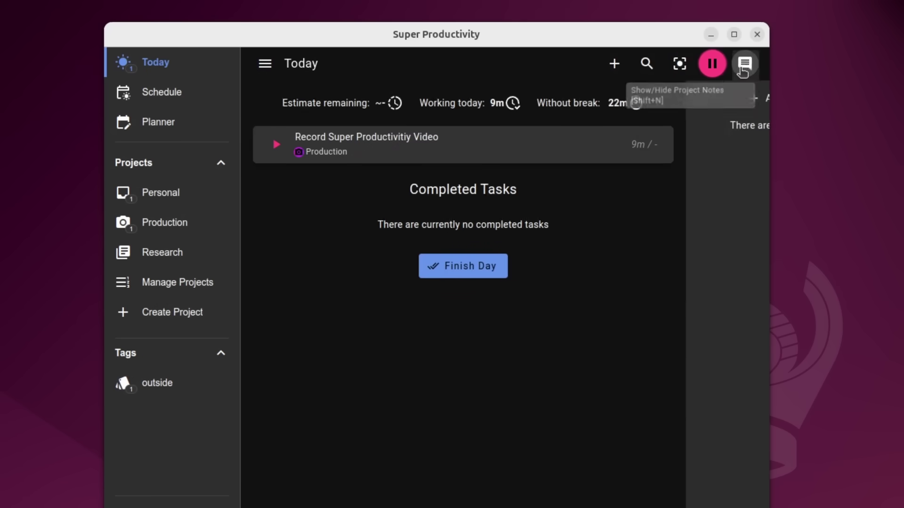
{"action": "left_click", "coordinate": [659, 100]}
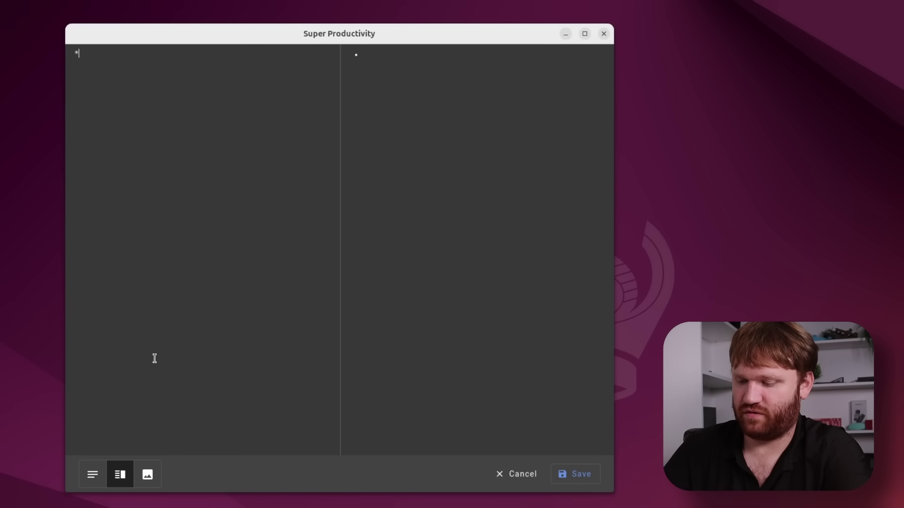
{"action": "type", "text": "*New Note*"}
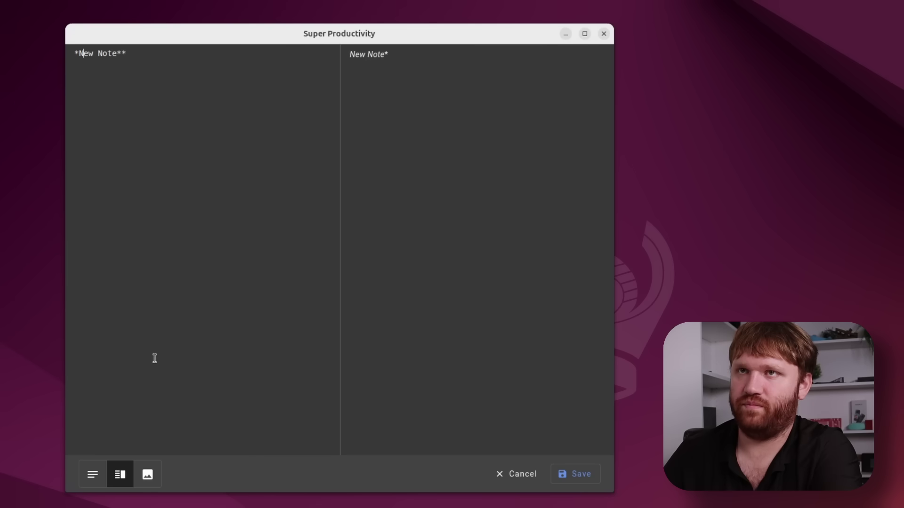
{"action": "type", "text": "*"}
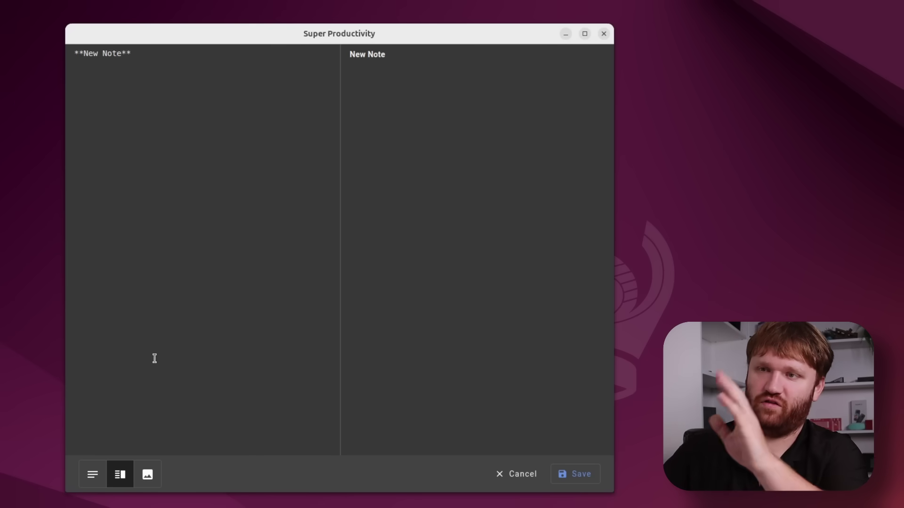
Try the note's preview modes, save it in split view, and hide the project notes
{"action": "left_click", "coordinate": [148, 476]}
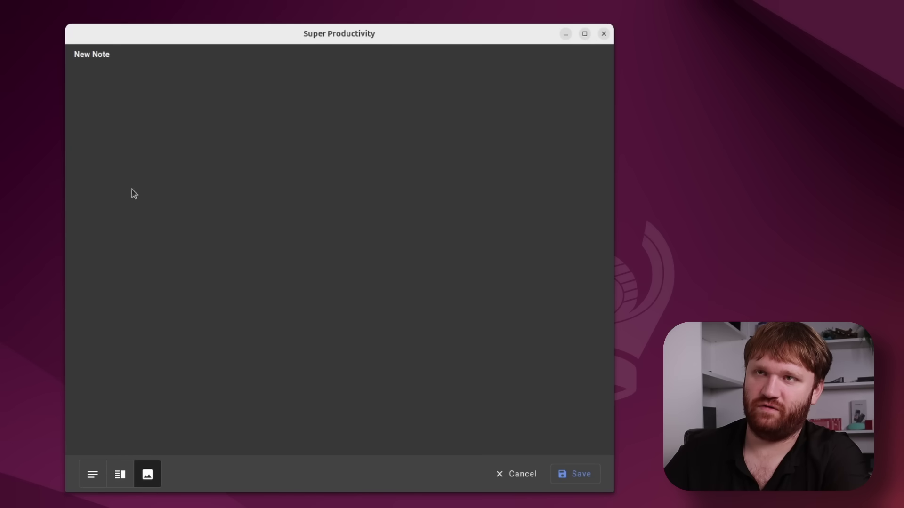
{"action": "left_click", "coordinate": [122, 475]}
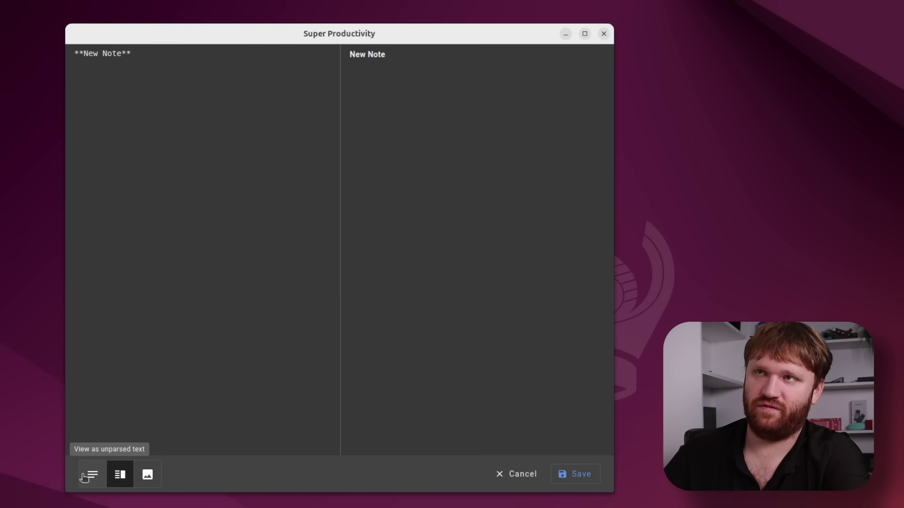
{"action": "left_click", "coordinate": [90, 474]}
{"action": "left_click", "coordinate": [120, 476]}
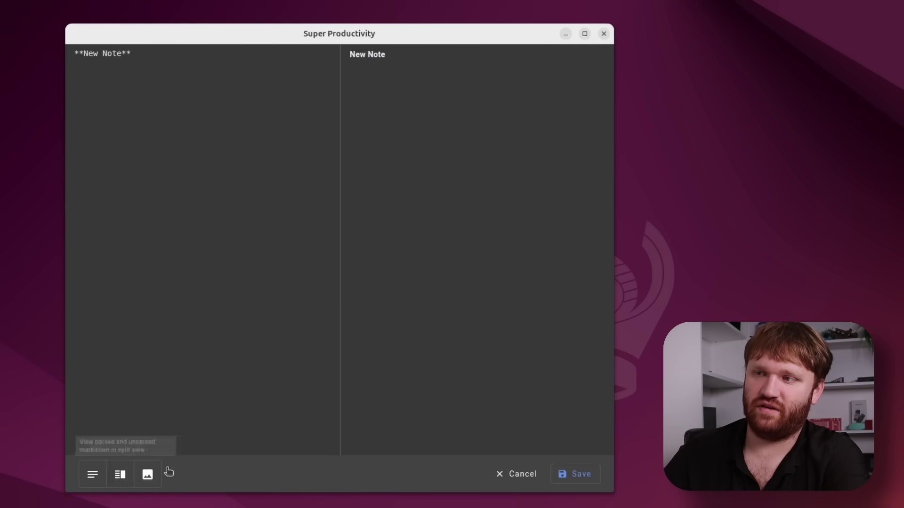
{"action": "left_click", "coordinate": [580, 476]}
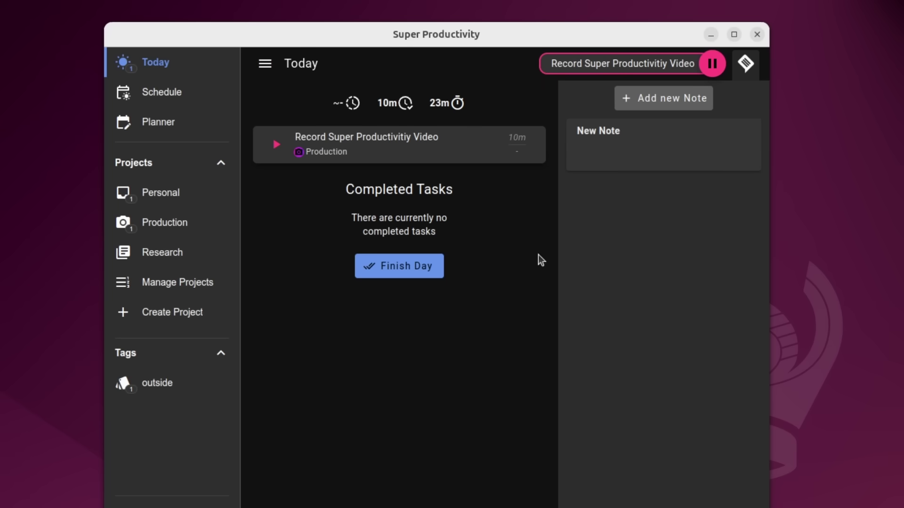
{"action": "mouse_move", "coordinate": [338, 138]}
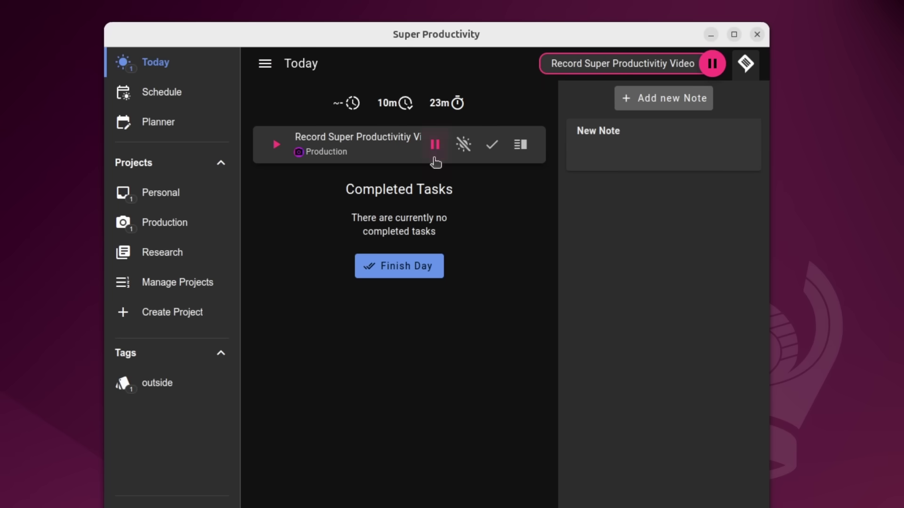
{"action": "left_click", "coordinate": [748, 66]}
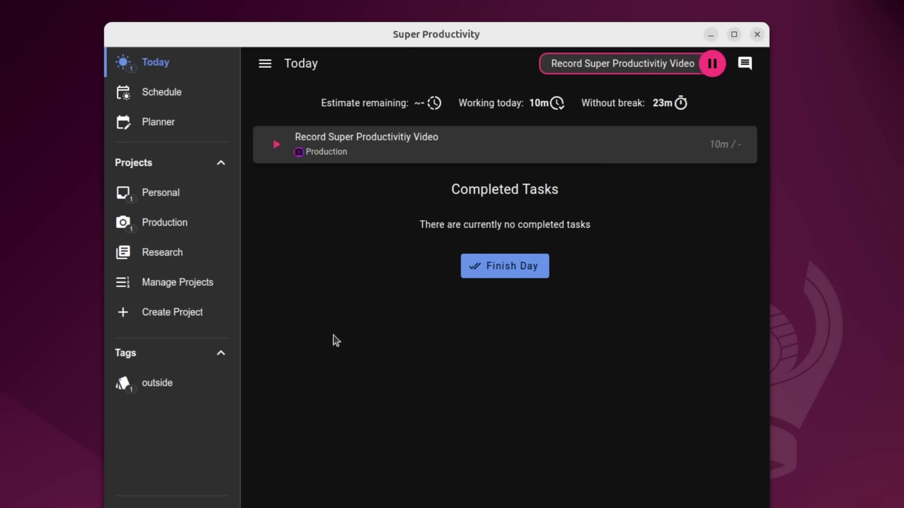
Pause tracking on the video task and check its time without changing the 10m spent
{"action": "left_click", "coordinate": [712, 65]}
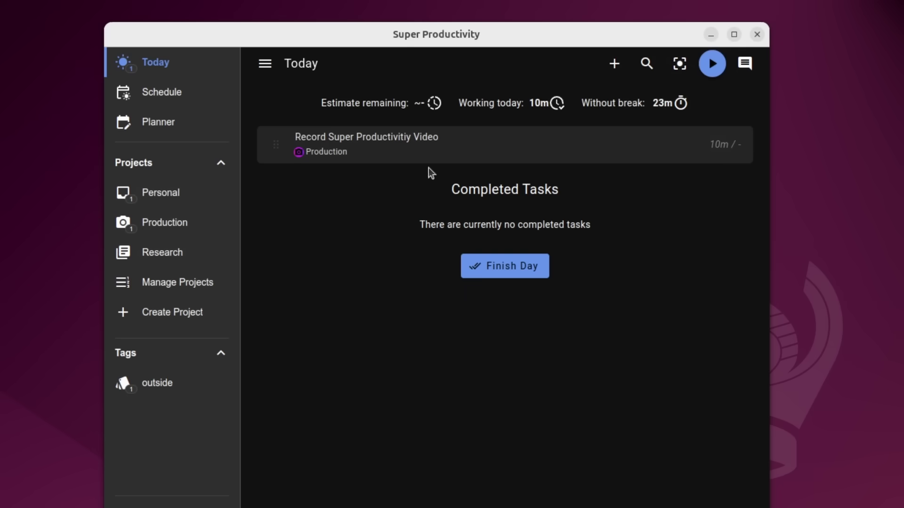
{"action": "left_click", "coordinate": [731, 145]}
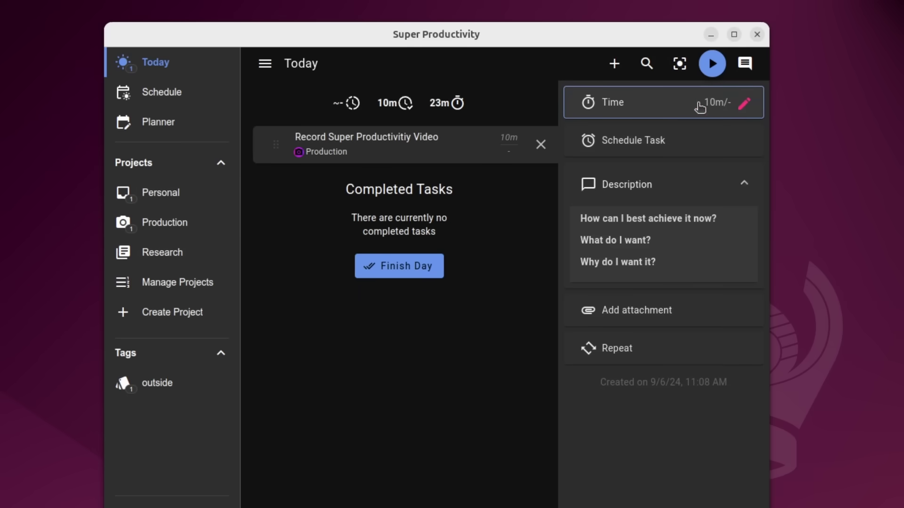
{"action": "left_click", "coordinate": [745, 104]}
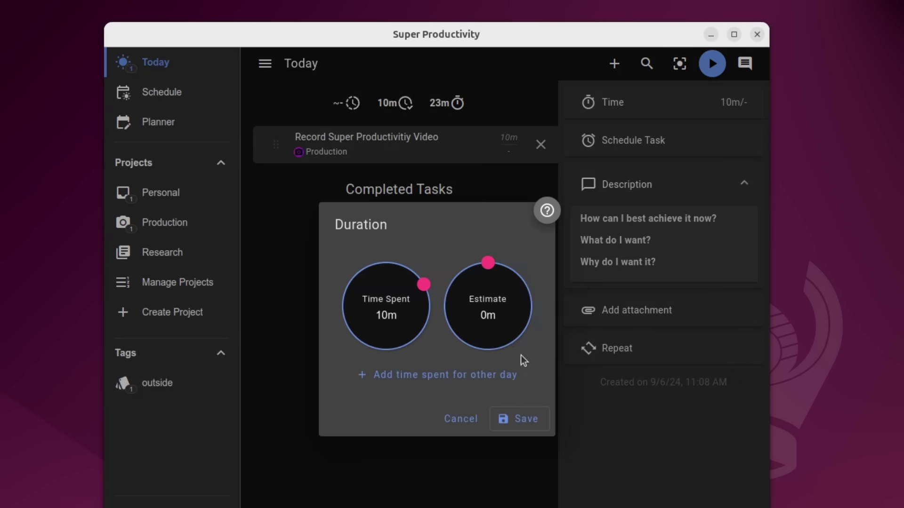
{"action": "left_click", "coordinate": [461, 419]}
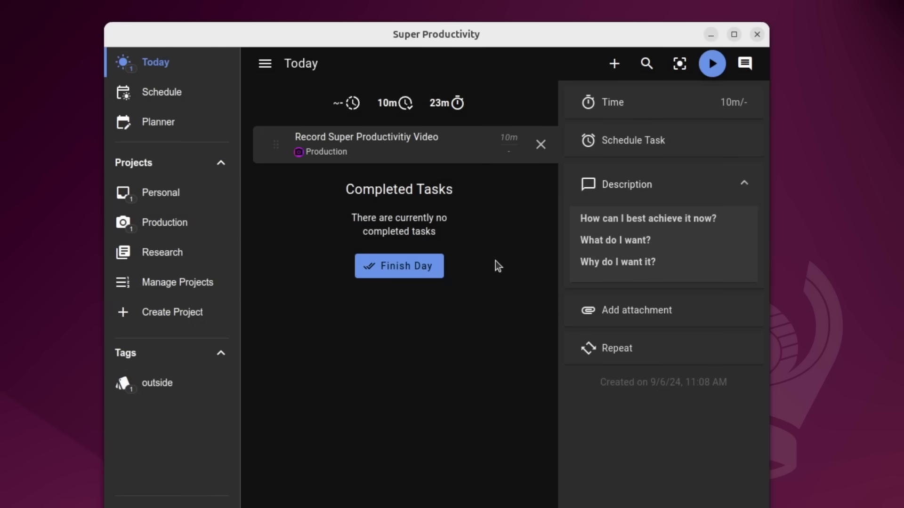
{"action": "left_click", "coordinate": [545, 146]}
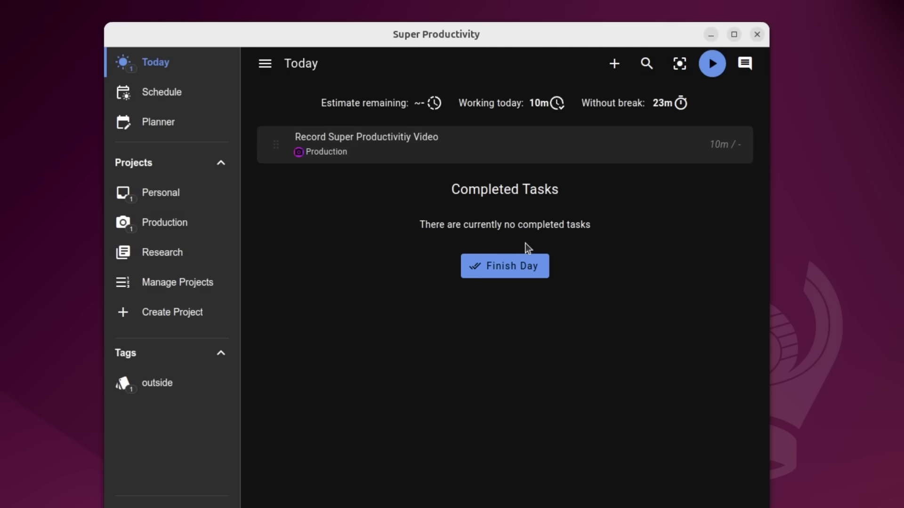
Finish the day with the end time unchanged, and just clear the tasks instead of shutting down
{"action": "left_click", "coordinate": [507, 279]}
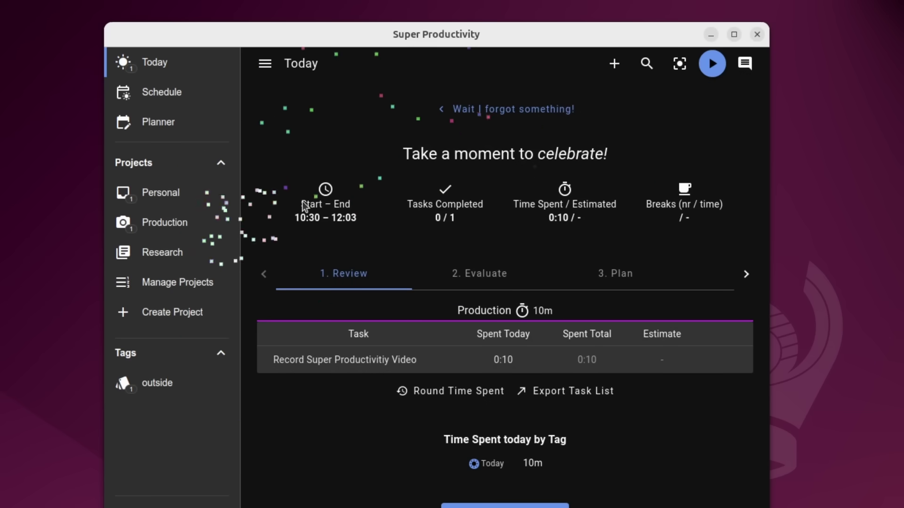
{"action": "left_click", "coordinate": [342, 213]}
{"action": "left_click", "coordinate": [395, 217]}
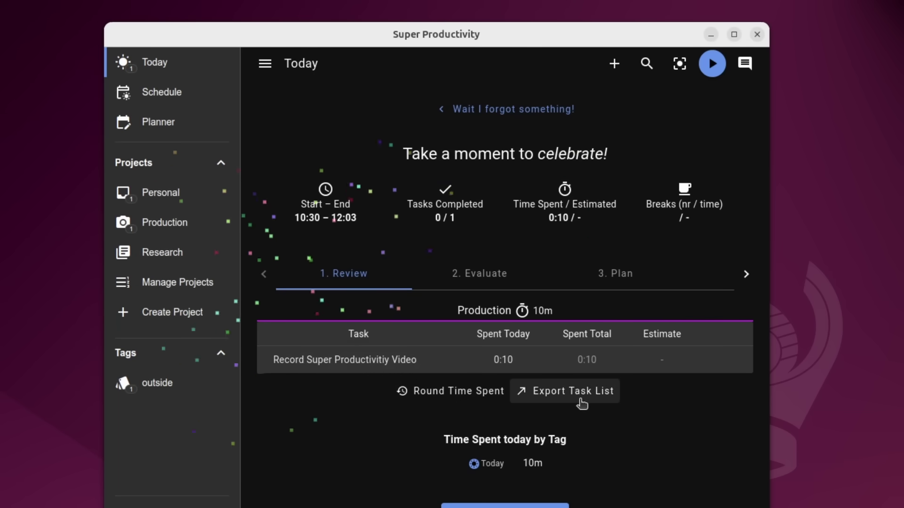
{"action": "left_click", "coordinate": [504, 507]}
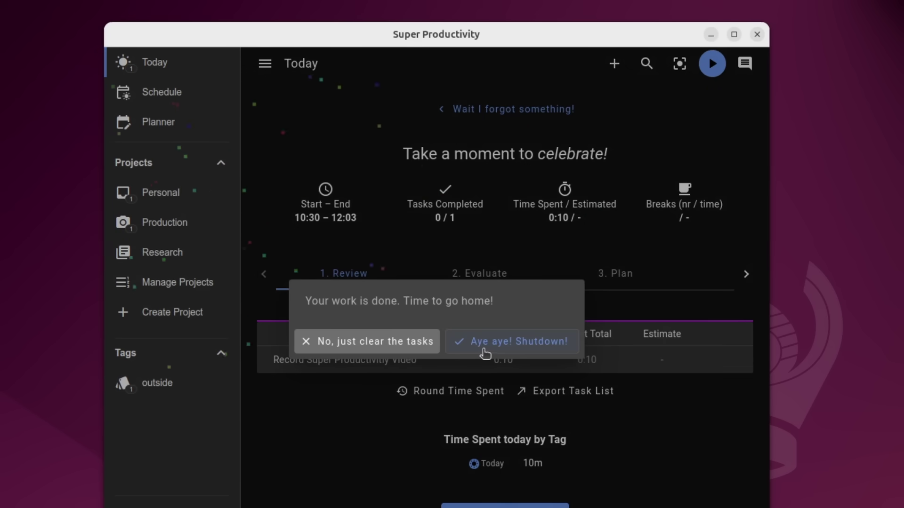
{"action": "left_click", "coordinate": [328, 350]}
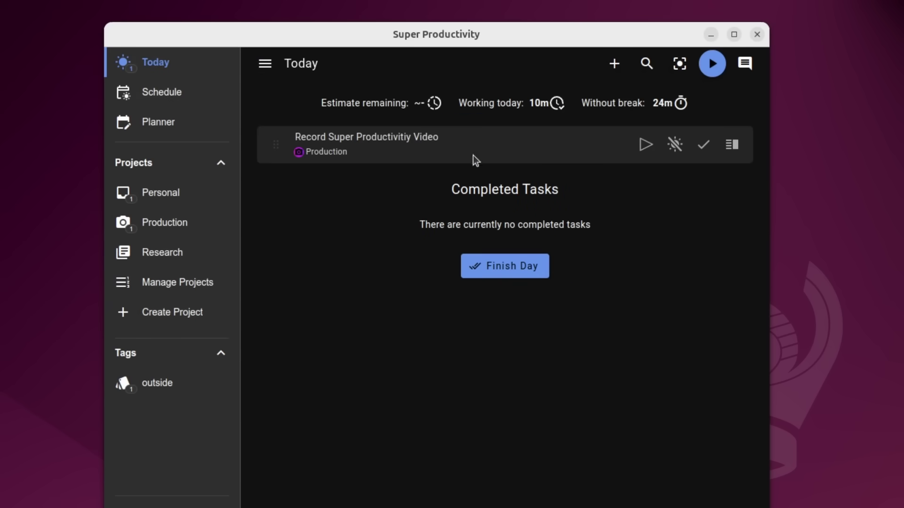
{"action": "left_click", "coordinate": [179, 124]}
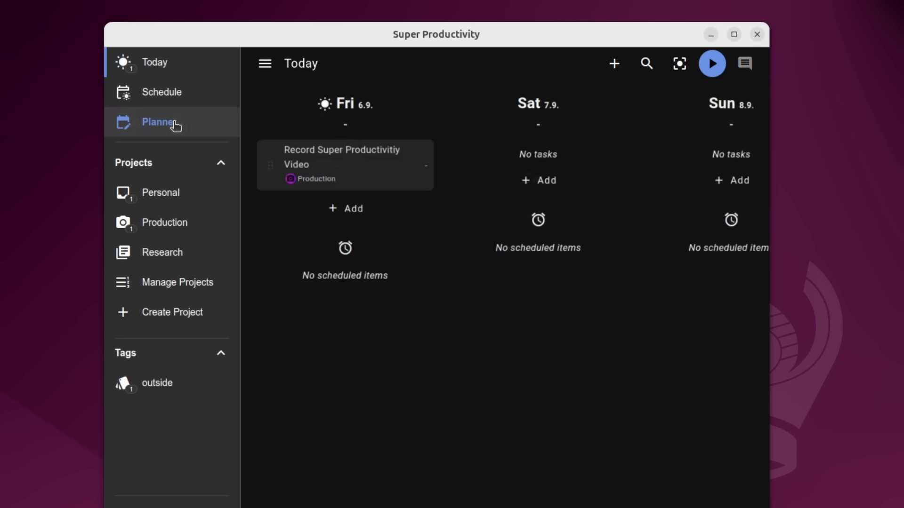
{"action": "left_click", "coordinate": [147, 88]}
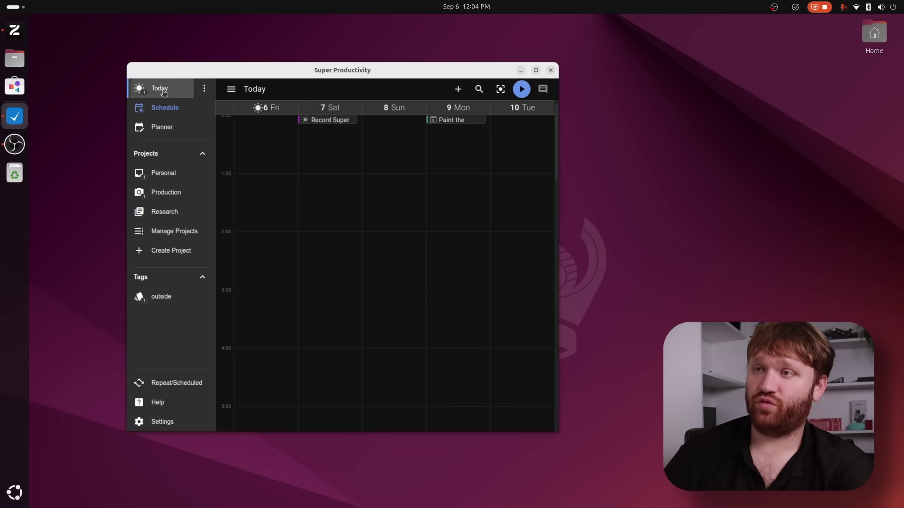
{"action": "left_click", "coordinate": [164, 90]}
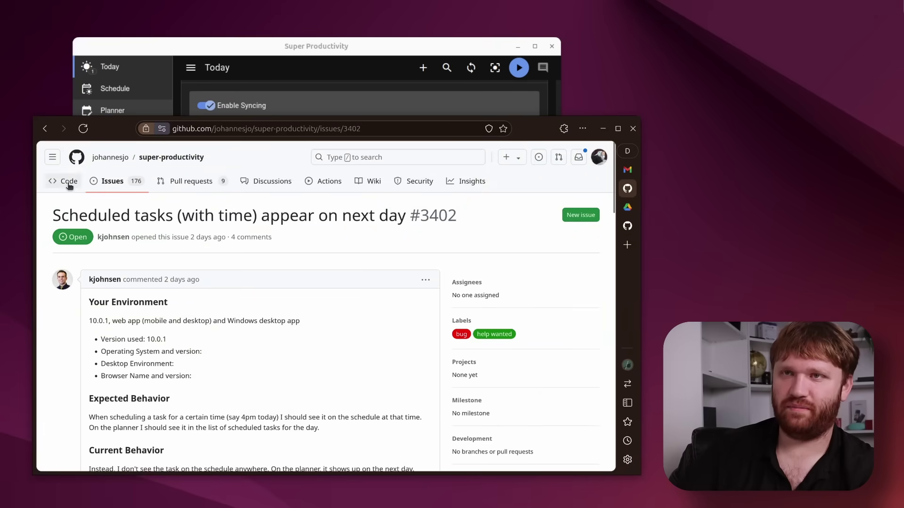
Open the super-productivity repository's Code page and scroll down through its README
{"action": "left_click", "coordinate": [69, 182]}
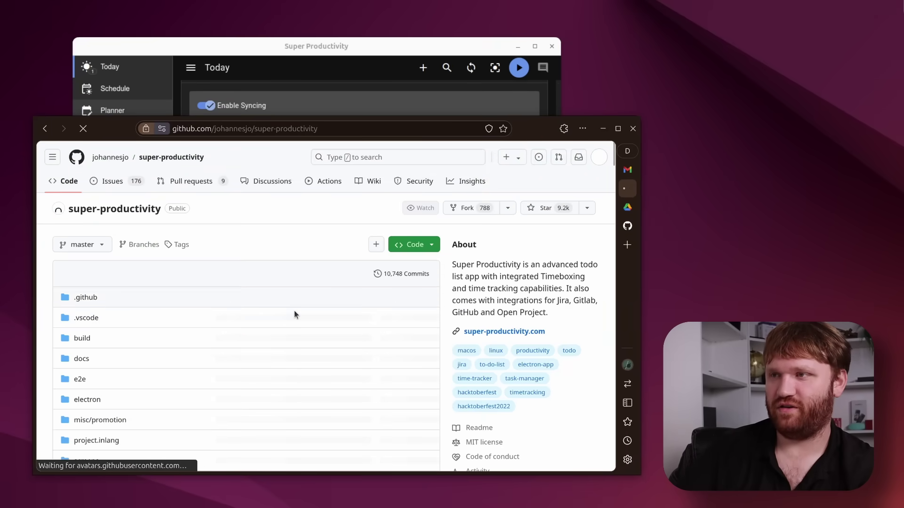
{"action": "scroll", "coordinate": [299, 311], "scroll_direction": "down", "scroll_amount": 2}
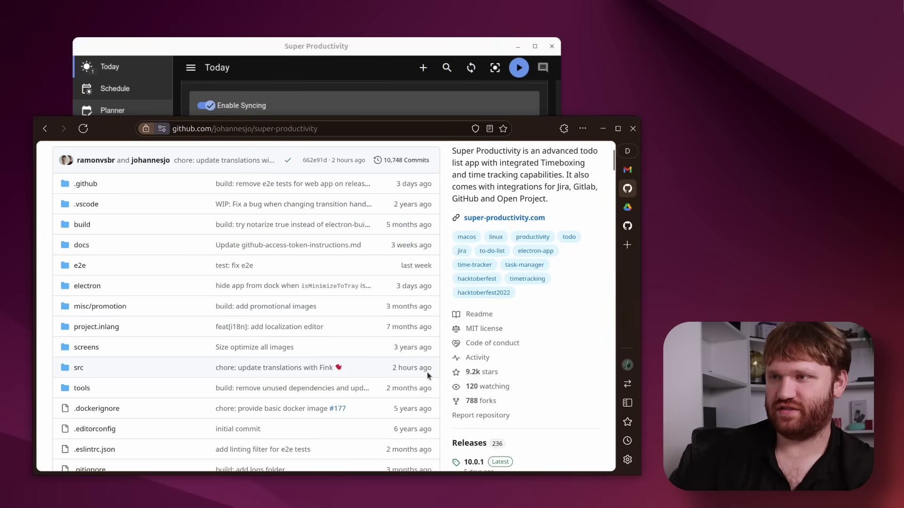
{"action": "scroll", "coordinate": [415, 375], "scroll_direction": "down", "scroll_amount": 1}
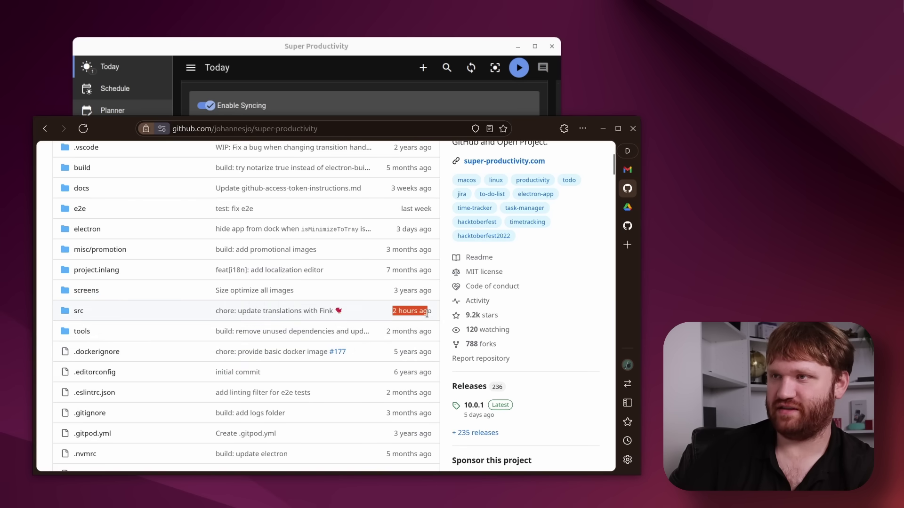
{"action": "scroll", "coordinate": [427, 314], "scroll_direction": "up", "scroll_amount": 2}
{"action": "scroll", "coordinate": [379, 323], "scroll_direction": "down", "scroll_amount": 8}
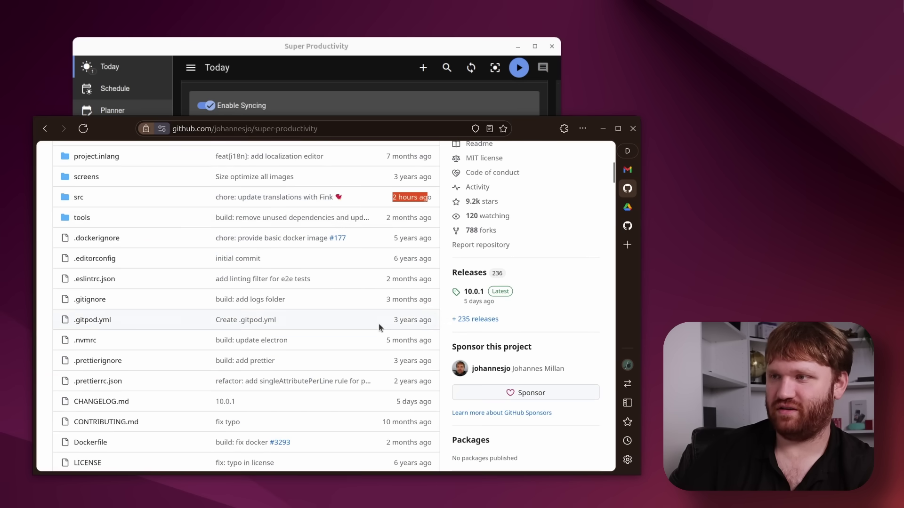
{"action": "scroll", "coordinate": [378, 322], "scroll_direction": "down", "scroll_amount": 3}
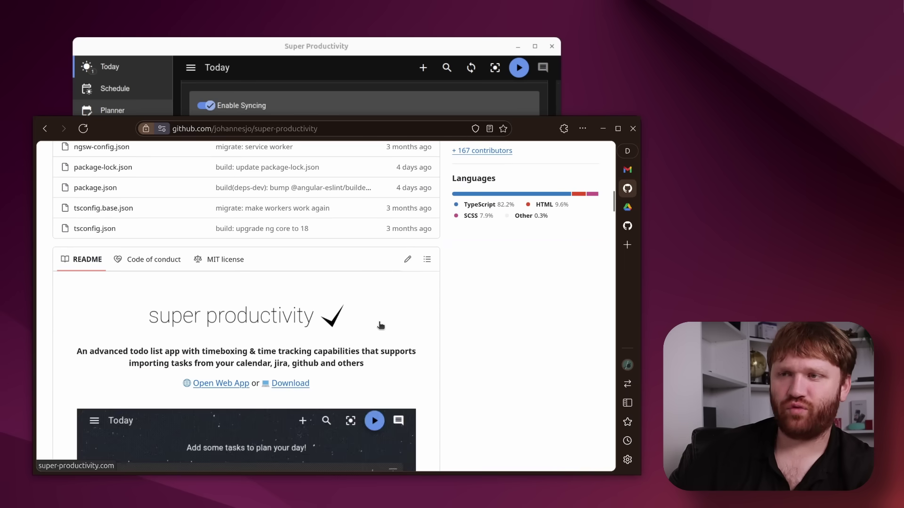
{"action": "left_click_drag", "start_coordinate": [405, 366], "coordinate": [190, 325]}
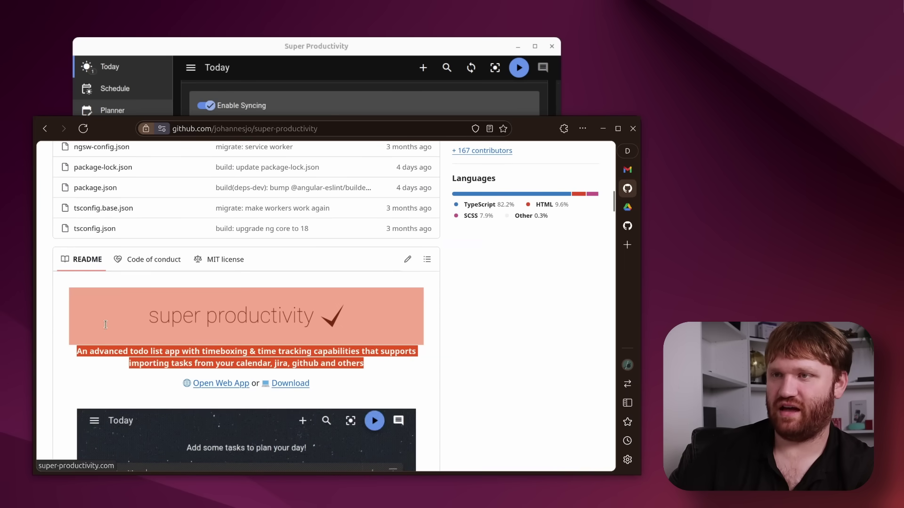
{"action": "left_click", "coordinate": [371, 372]}
{"action": "scroll", "coordinate": [436, 386], "scroll_direction": "down", "scroll_amount": 3}
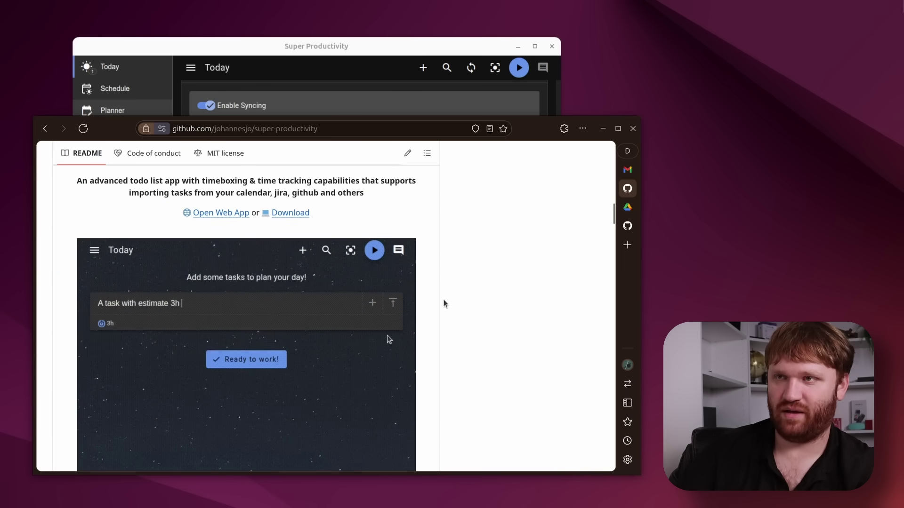
{"action": "scroll", "coordinate": [493, 284], "scroll_direction": "down", "scroll_amount": 5}
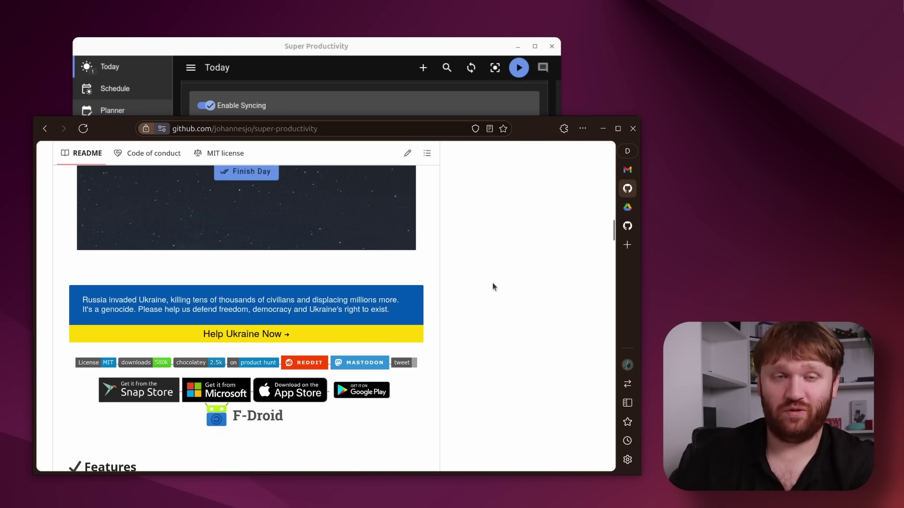